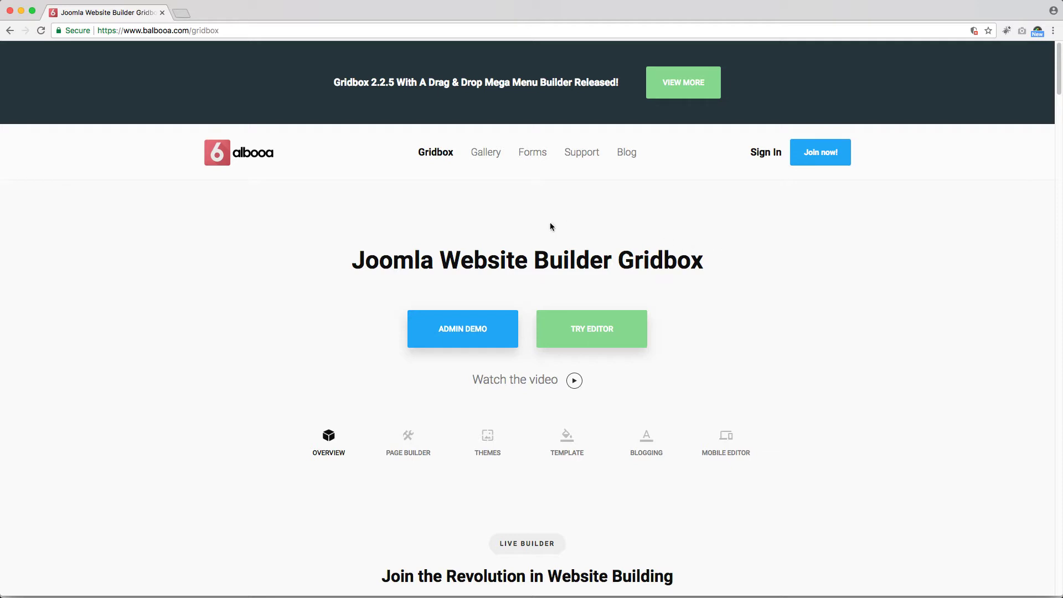
Step: Preview the Joomla admin demo, then log into the live Gridbox editor on the ViViD homepage
click(468, 331)
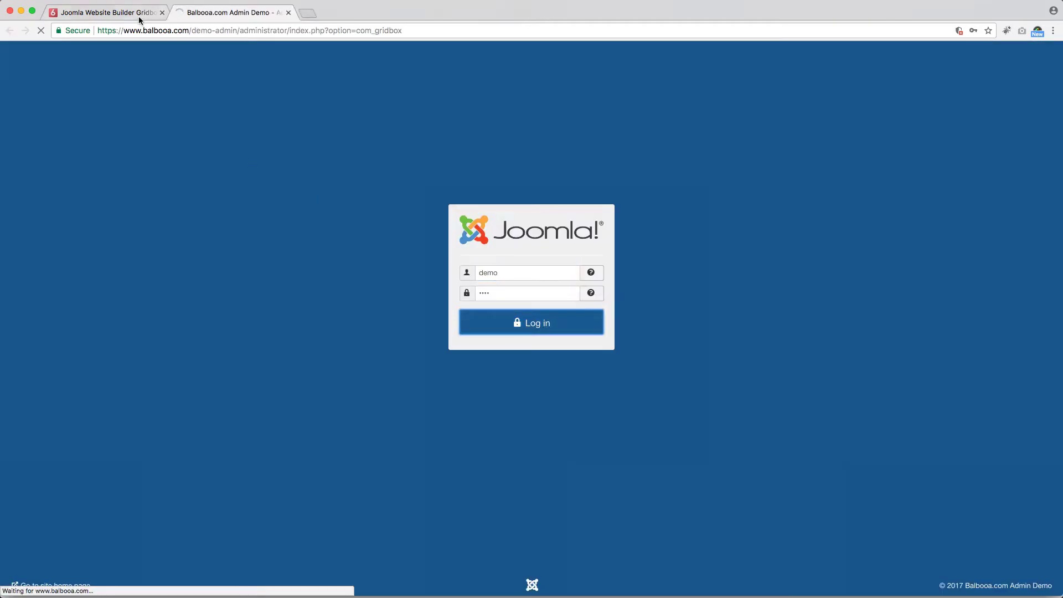
click(139, 19)
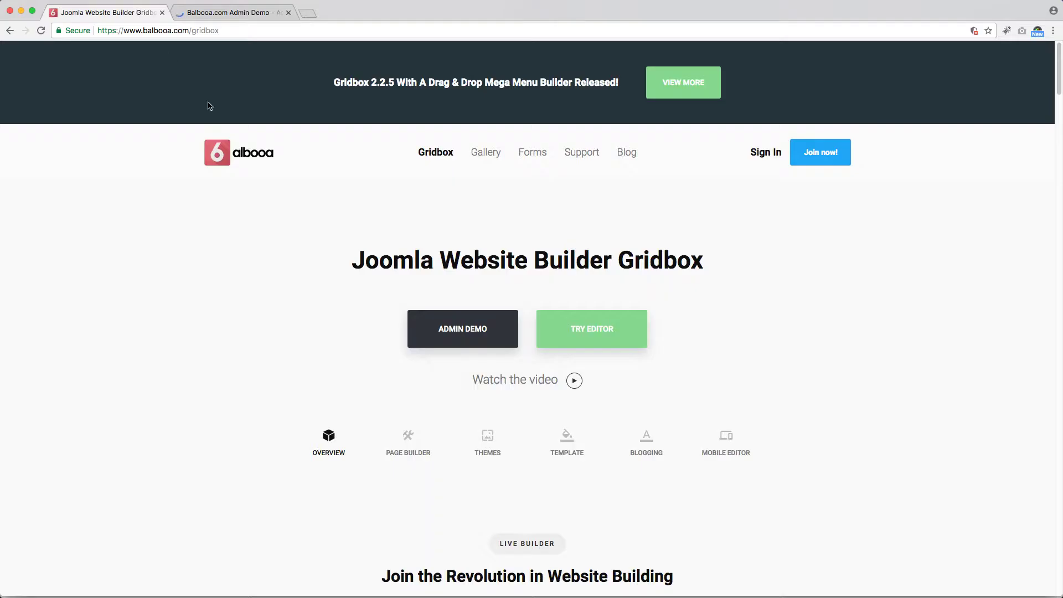
click(609, 330)
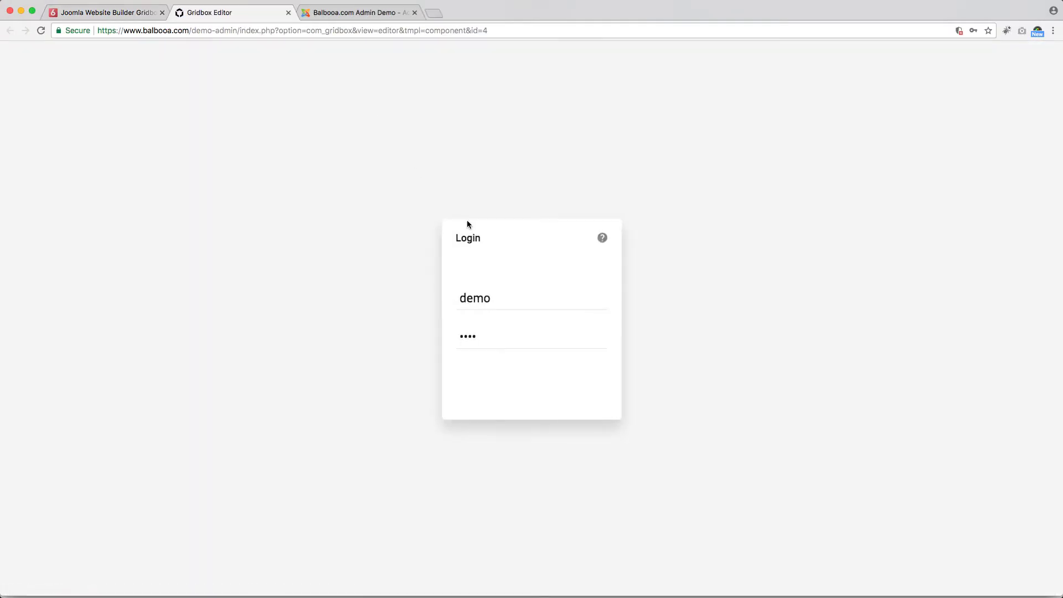
click(591, 392)
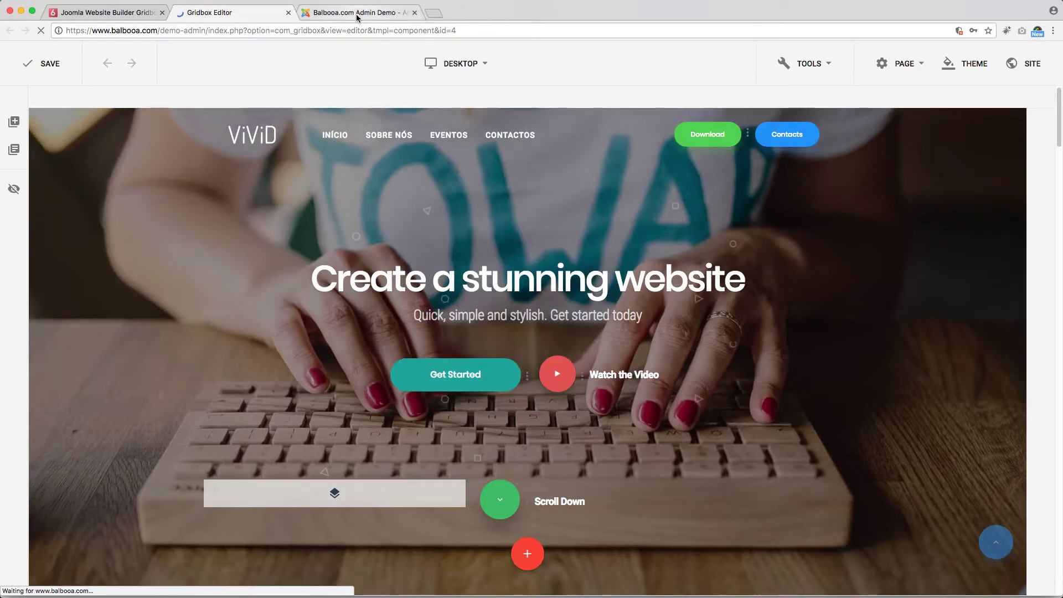
click(356, 13)
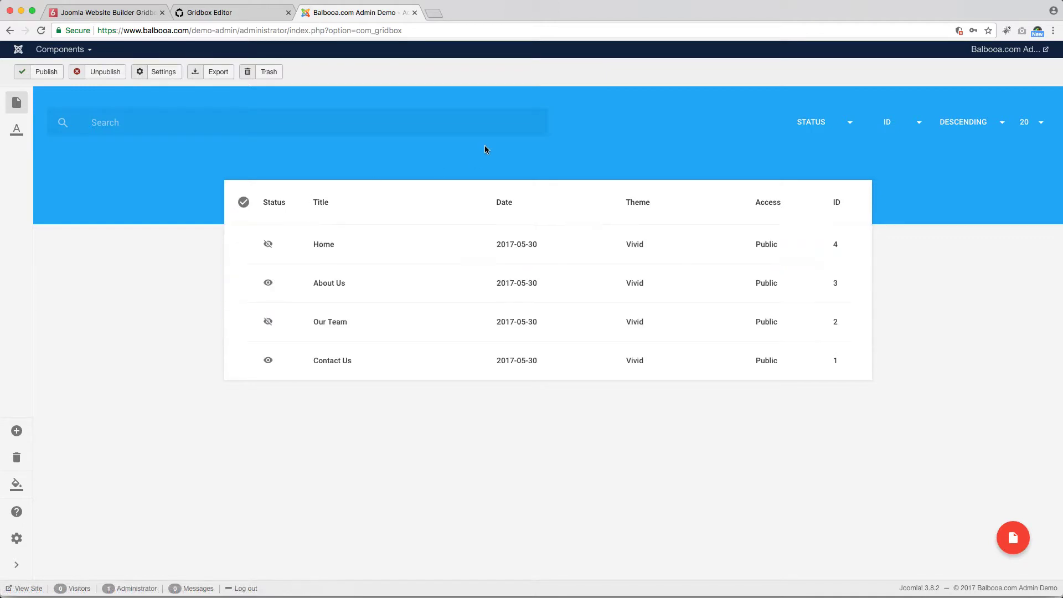
click(240, 13)
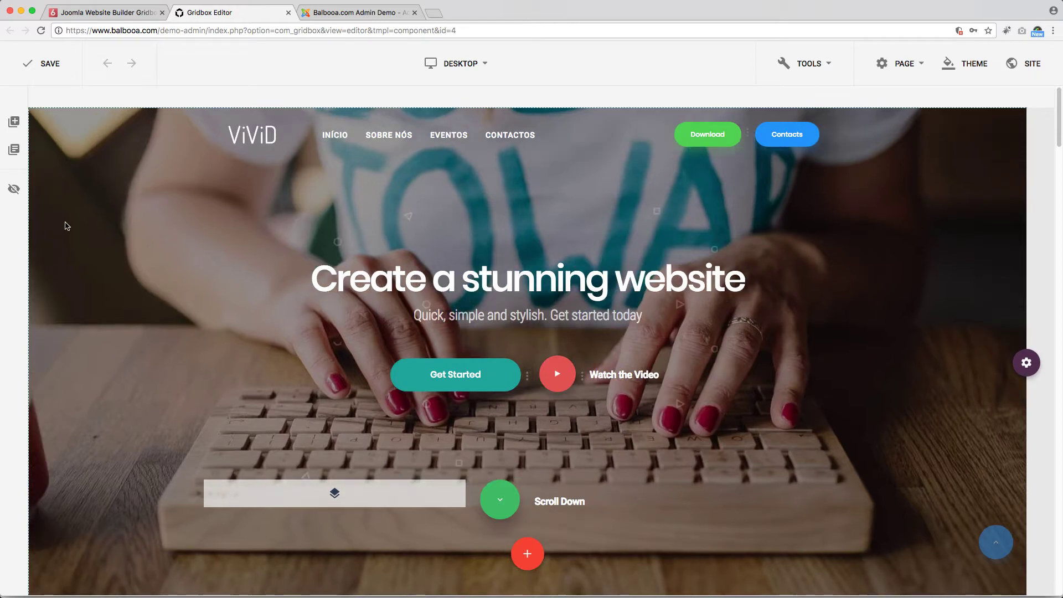
Step: Open the Page Blocks library and scroll through the Contacts section templates
click(14, 122)
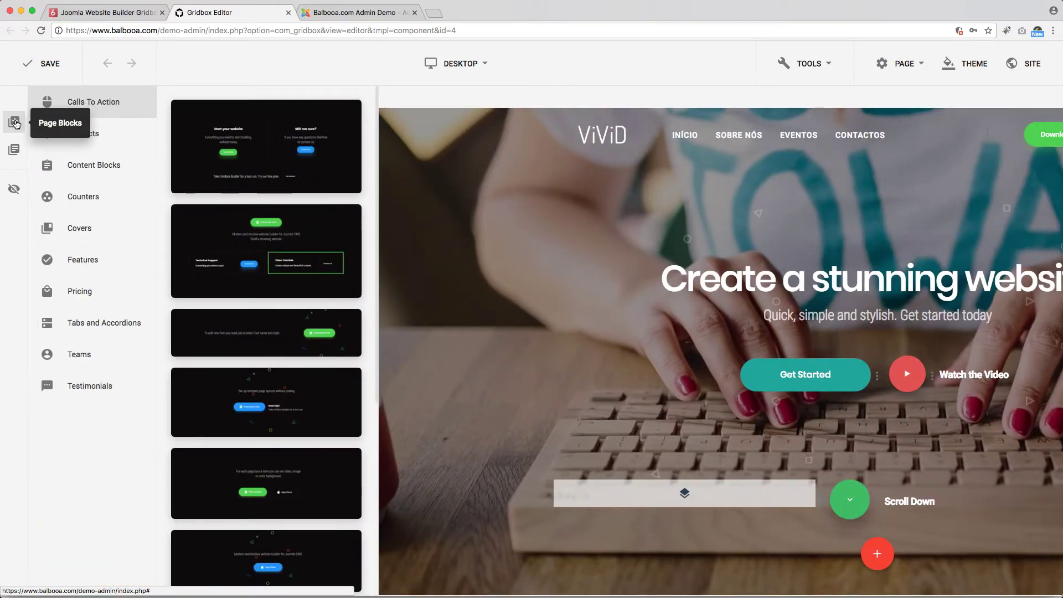
click(95, 143)
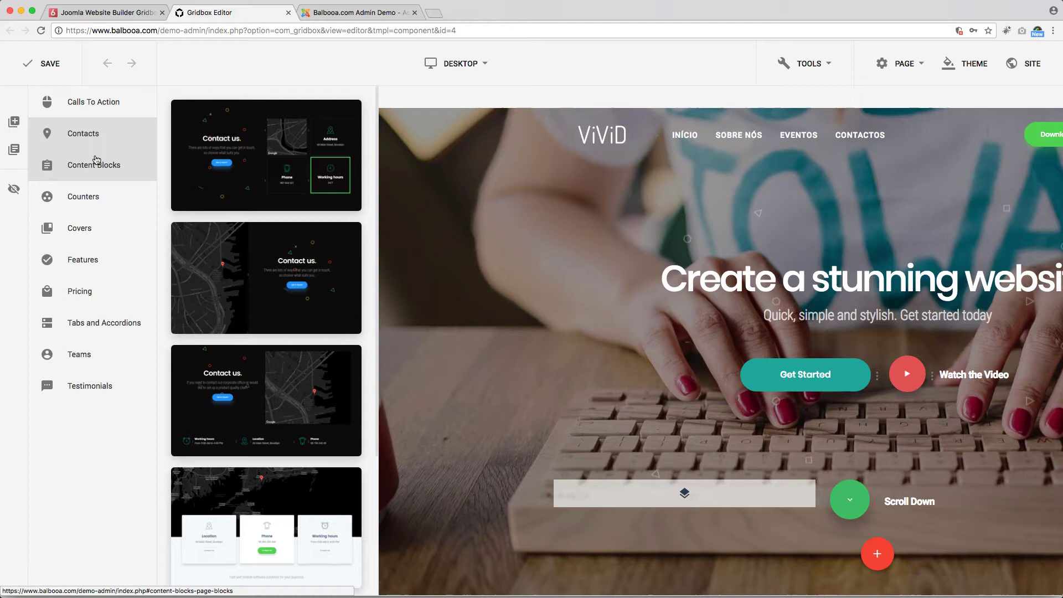
scroll(276, 167, down, 3)
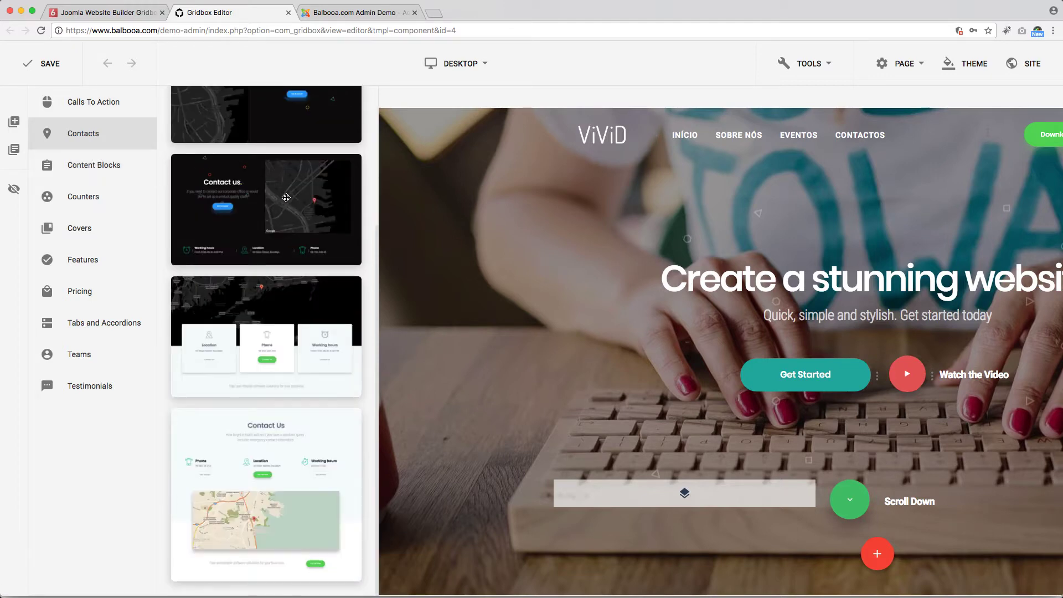
scroll(287, 189, up, 3)
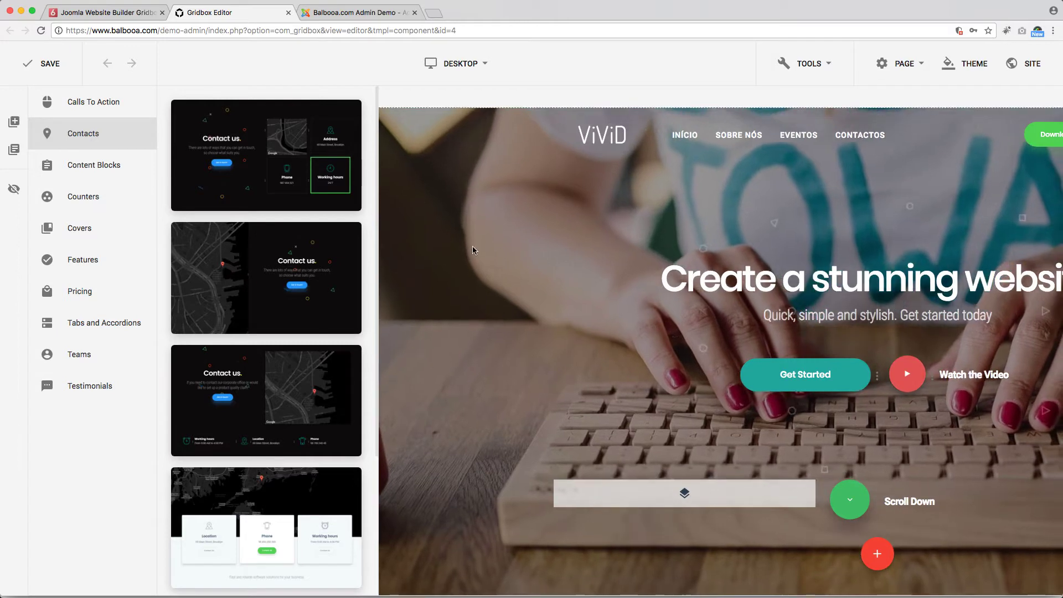
scroll(246, 447, down, 3)
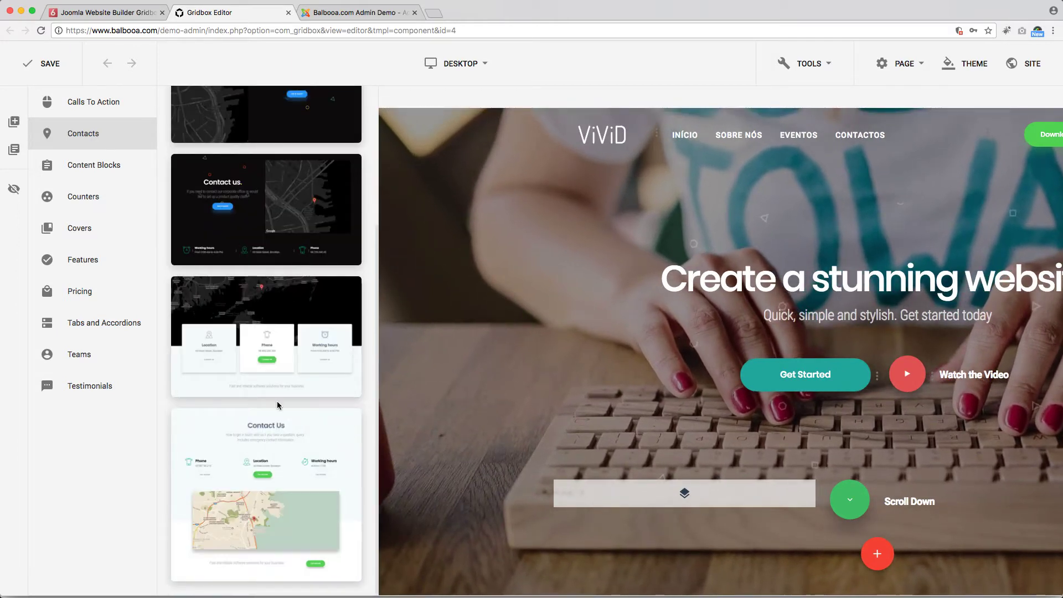
Step: Browse the Content Blocks image-and-text layouts, including the 'About Us' design
click(122, 173)
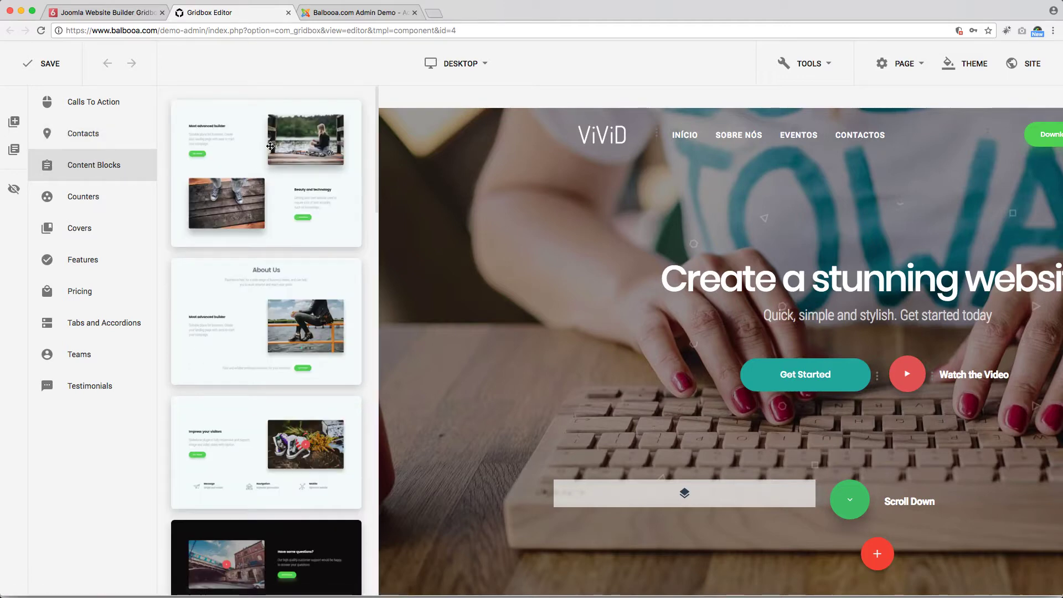
scroll(287, 213, down, 2)
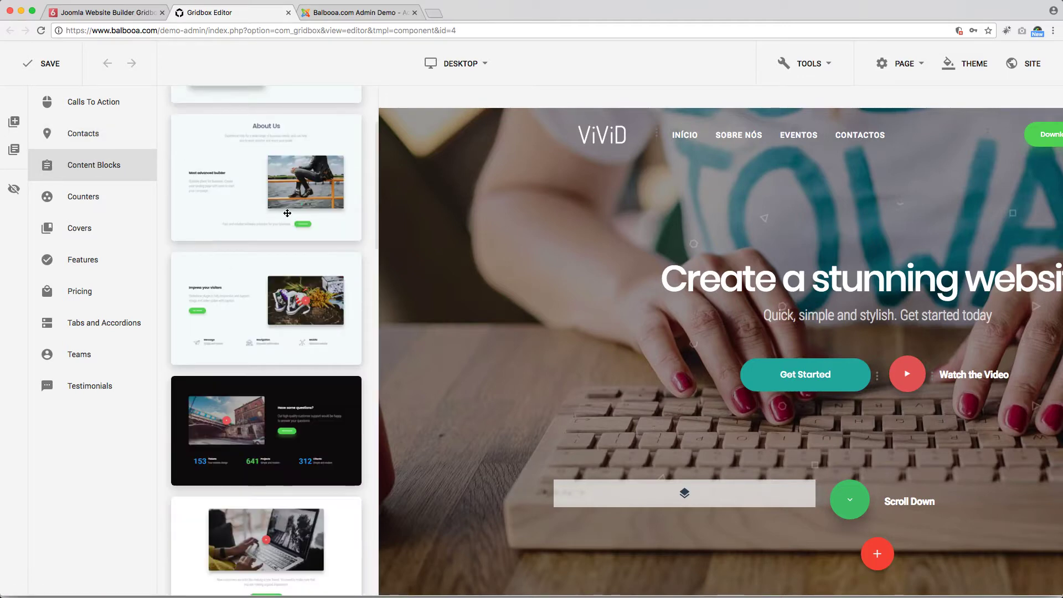
scroll(288, 213, down, 3)
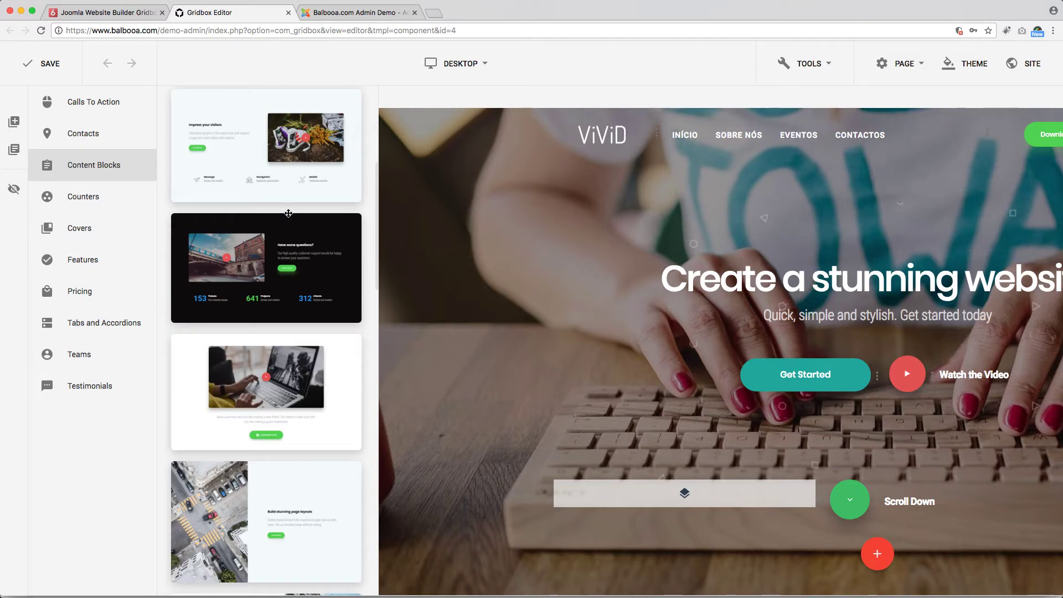
scroll(287, 213, down, 5)
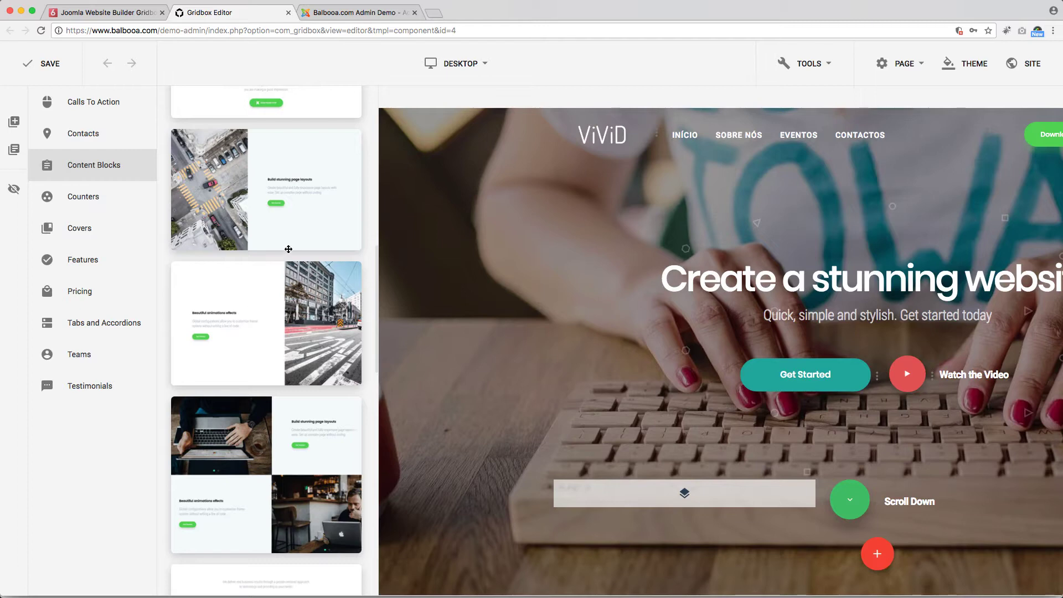
scroll(299, 263, up, 10)
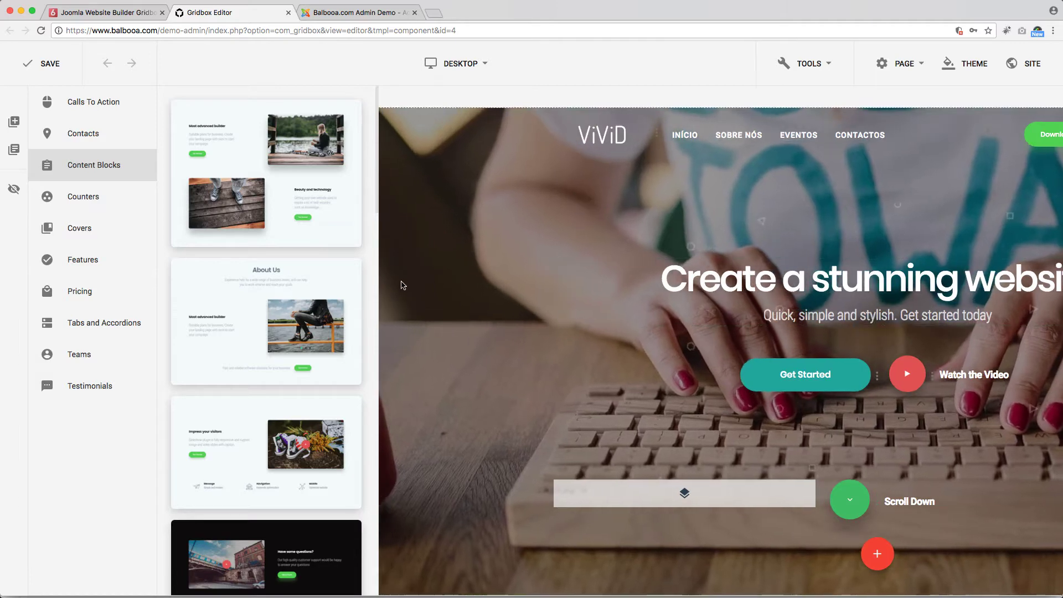
Step: Browse the Counters templates, then the Covers hero designs like 'Responsive'
click(104, 203)
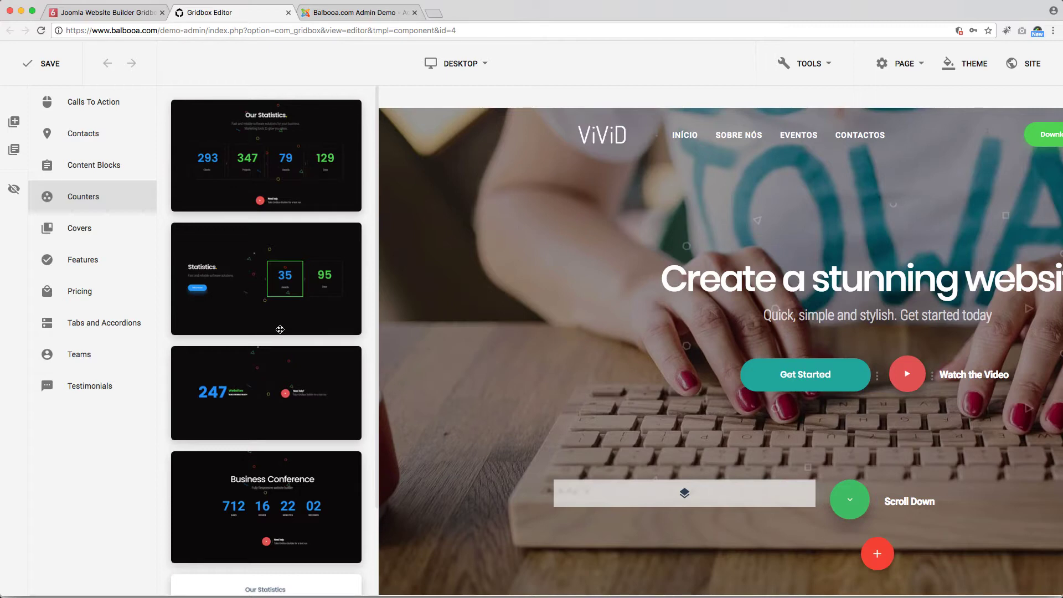
scroll(261, 426, down, 2)
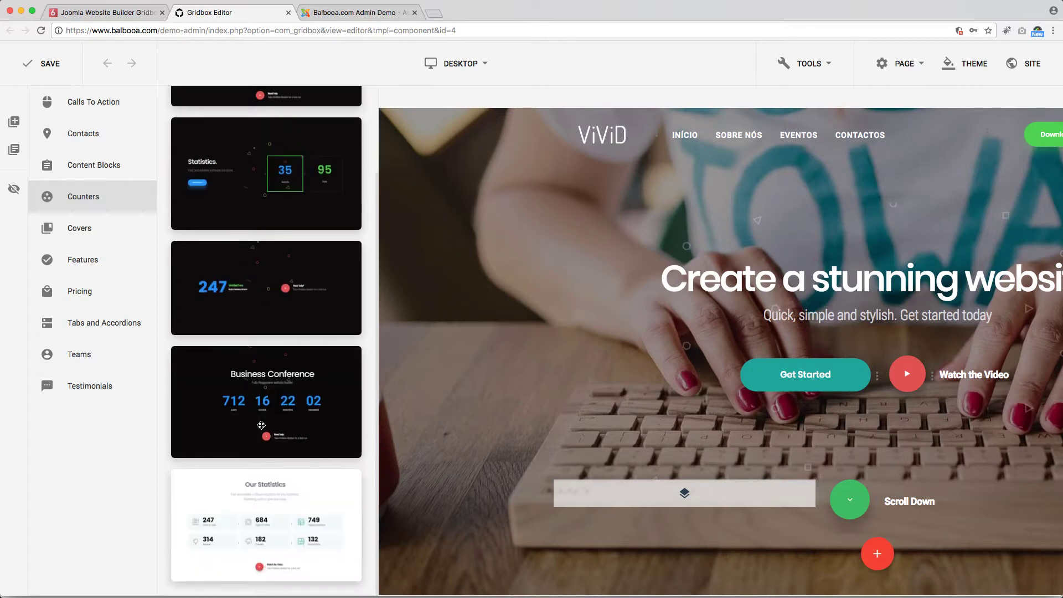
click(117, 232)
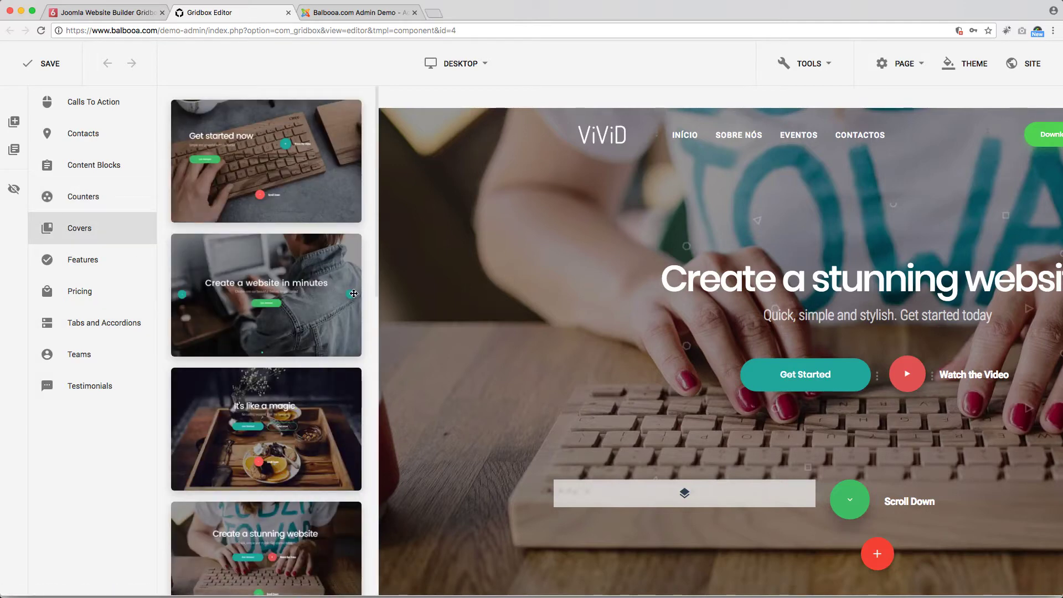
scroll(269, 453, down, 10)
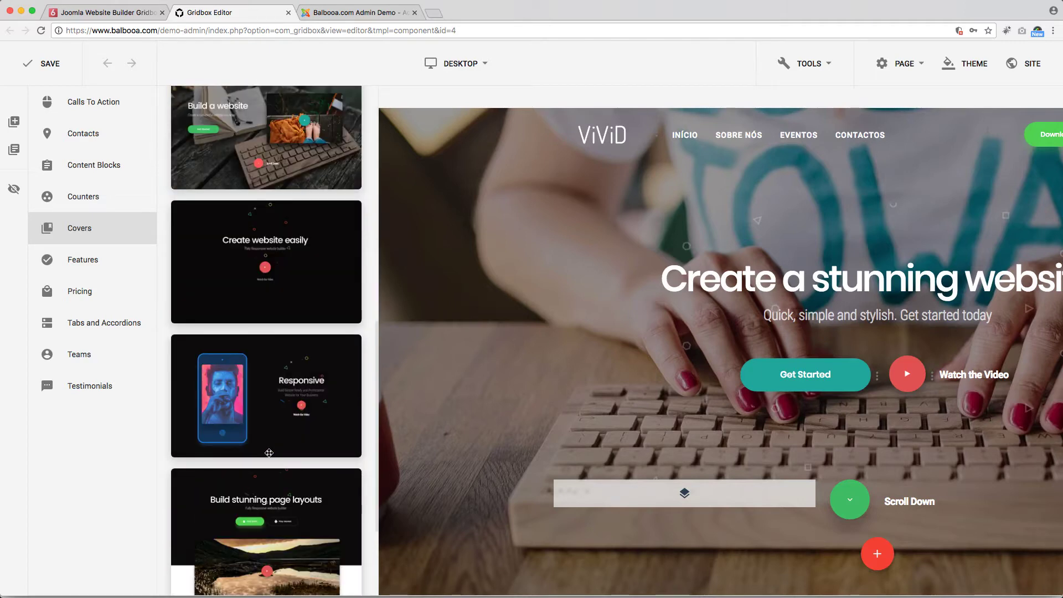
scroll(269, 452, down, 3)
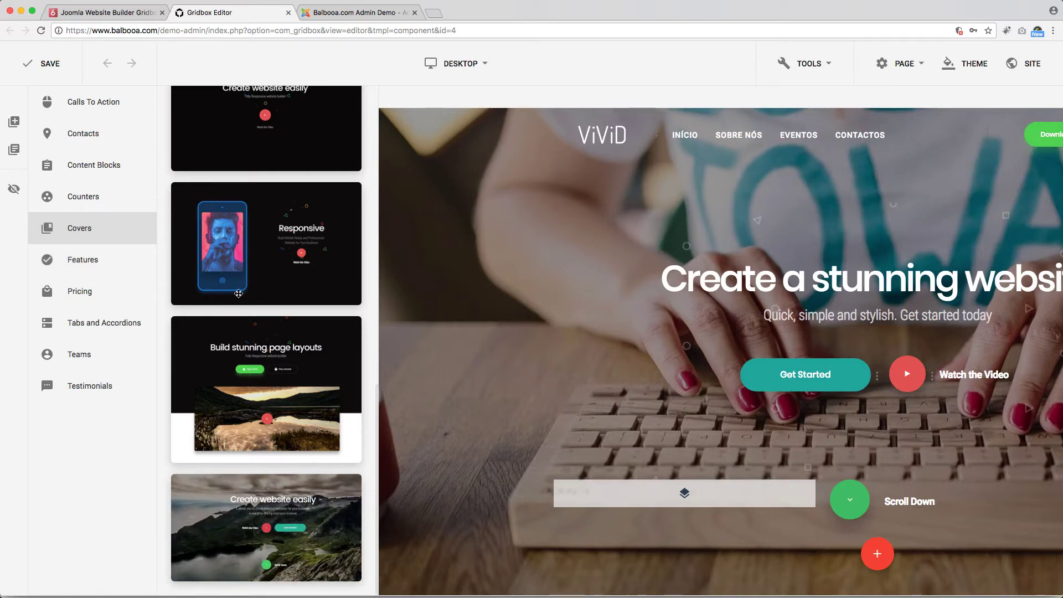
Step: Browse the Features and Pricing block templates
click(111, 267)
scroll(291, 277, down, 1)
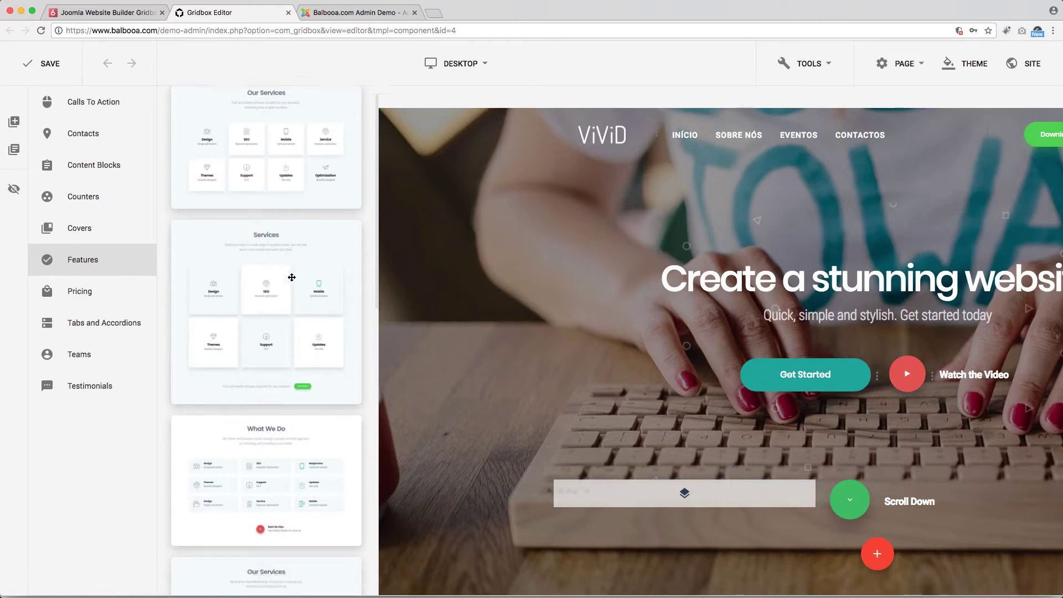
scroll(291, 276, down, 10)
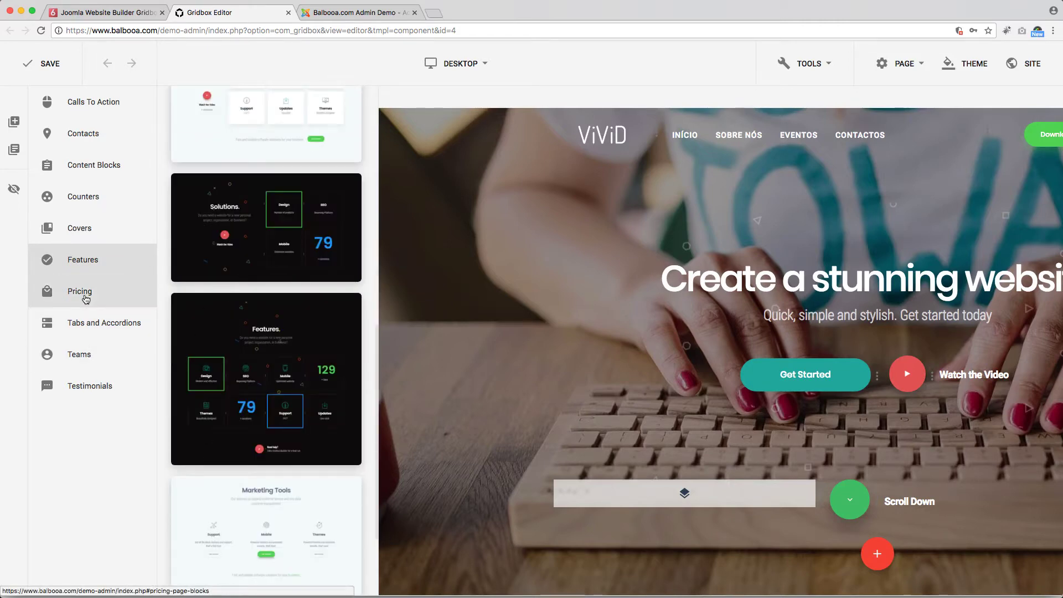
click(86, 298)
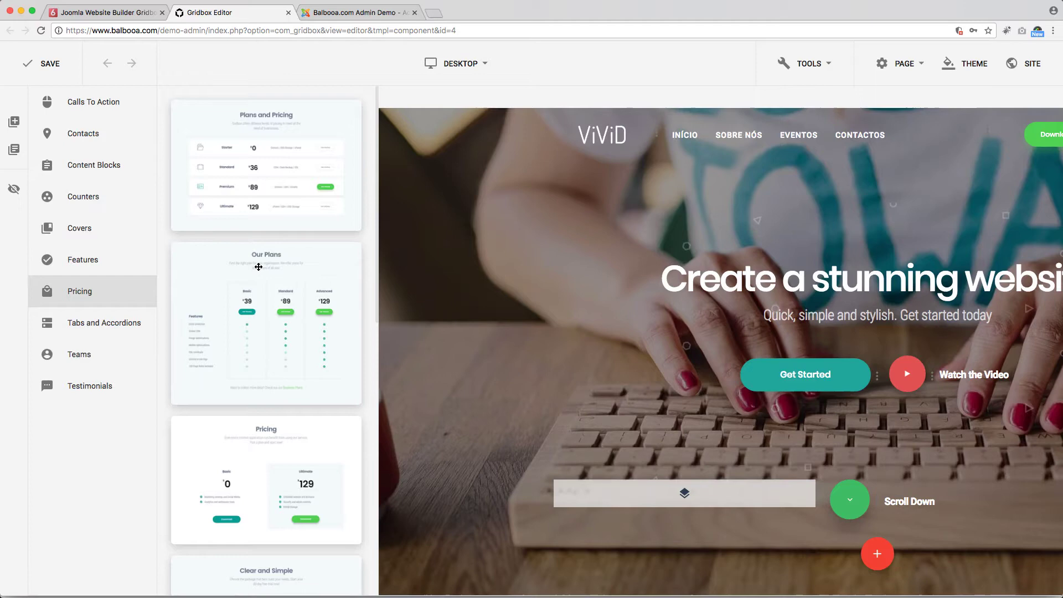
scroll(258, 267, down, 7)
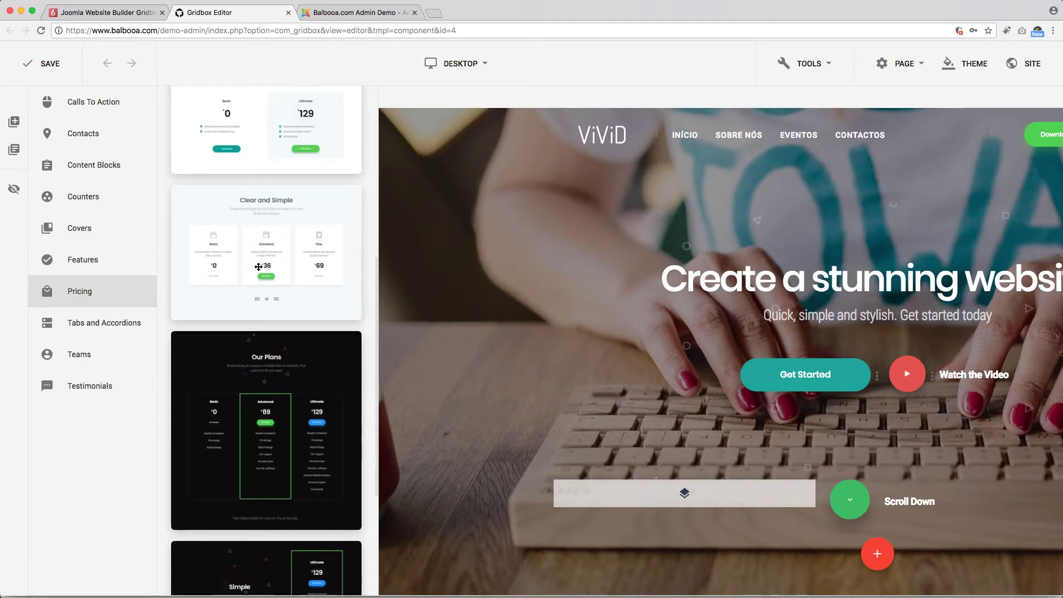
scroll(259, 267, down, 4)
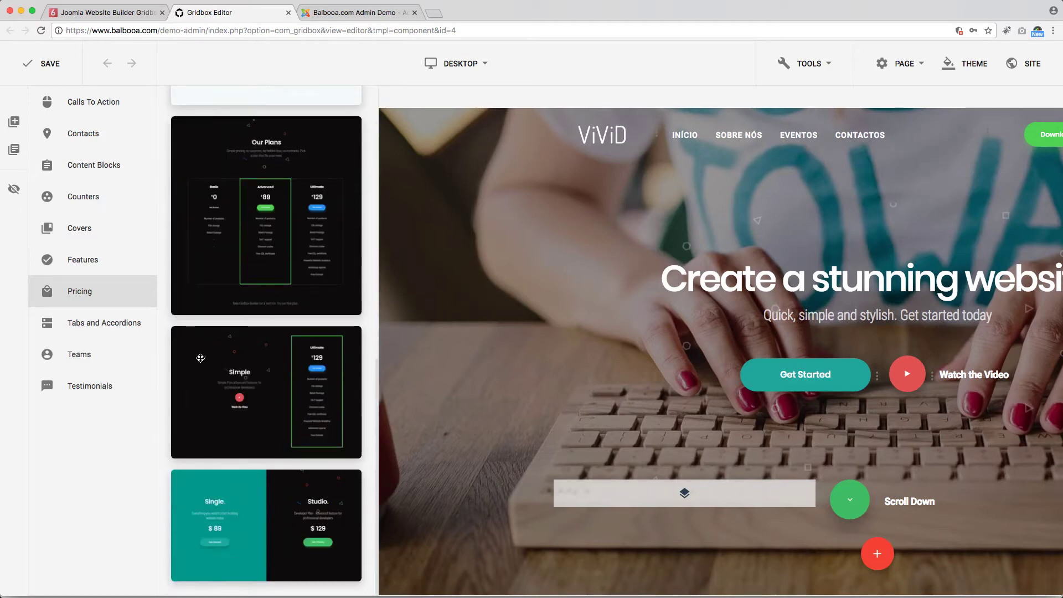
Step: Browse the Tabs and Accordions, Teams and Testimonials block templates
click(99, 331)
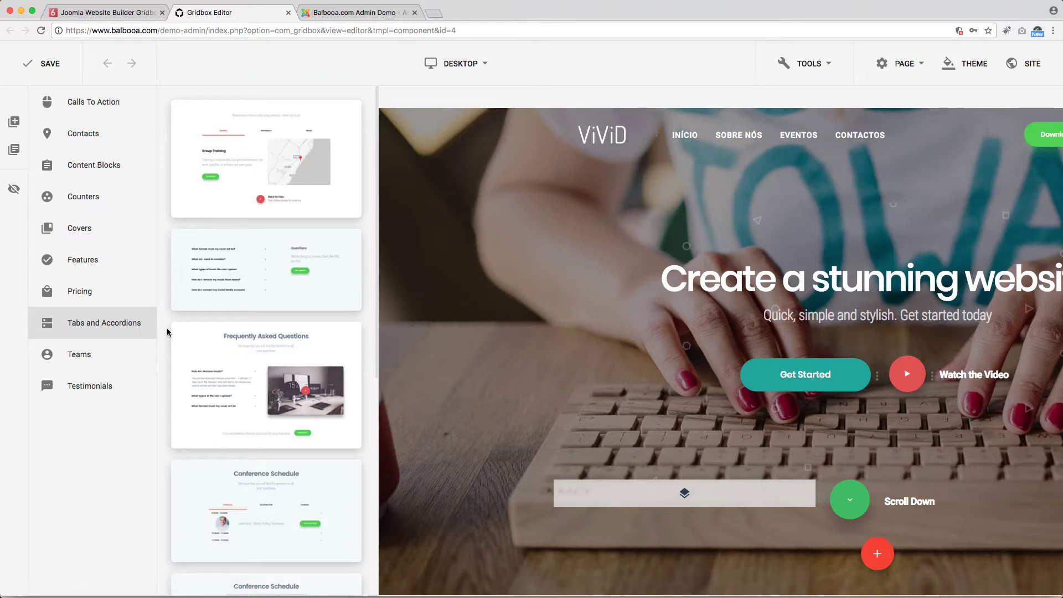
scroll(252, 255, down, 6)
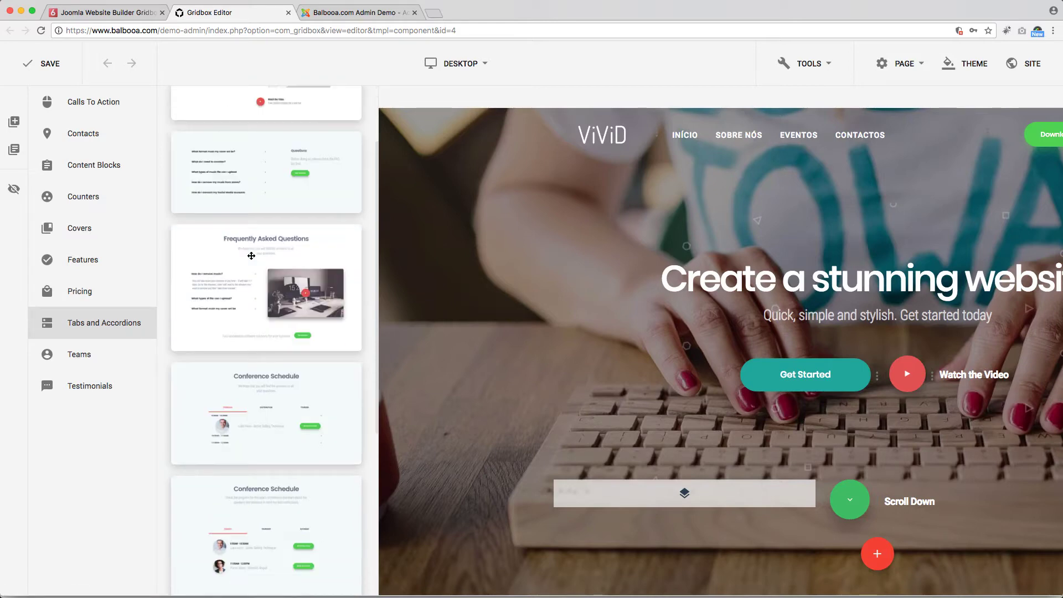
click(119, 354)
click(113, 388)
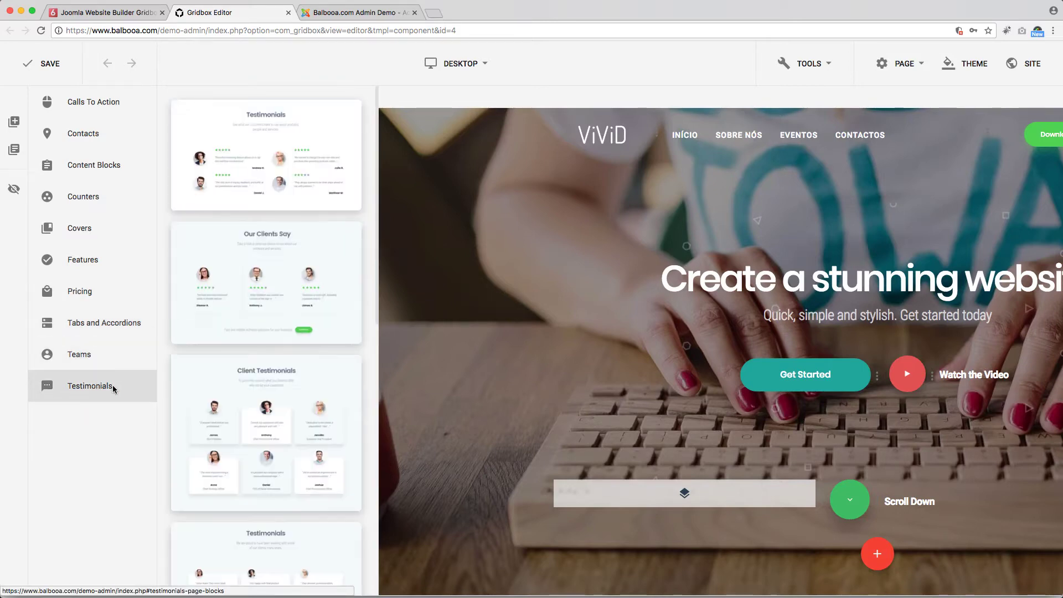
scroll(268, 317, down, 8)
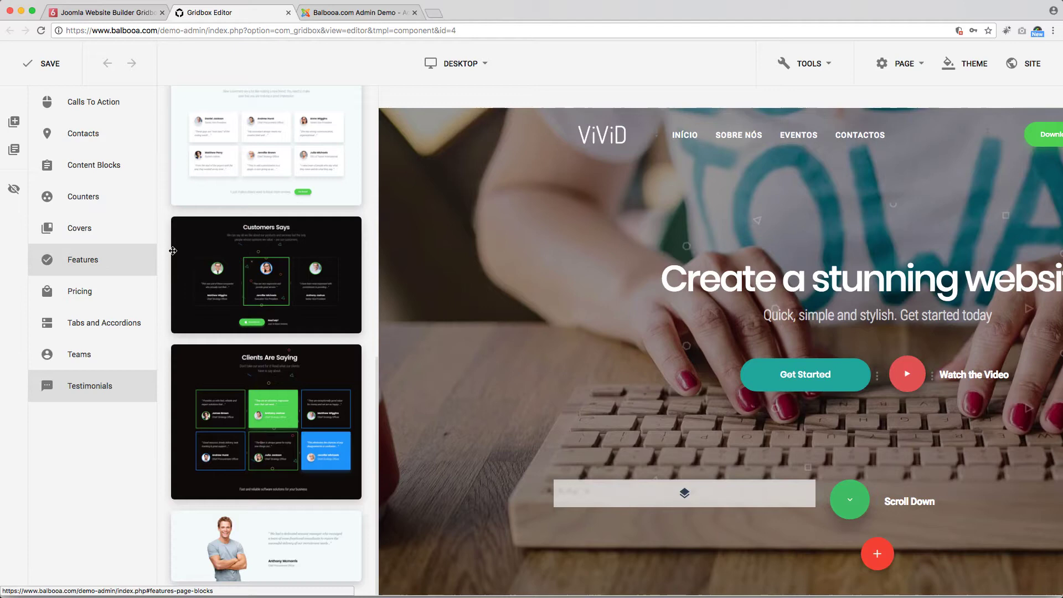
scroll(269, 242, up, 8)
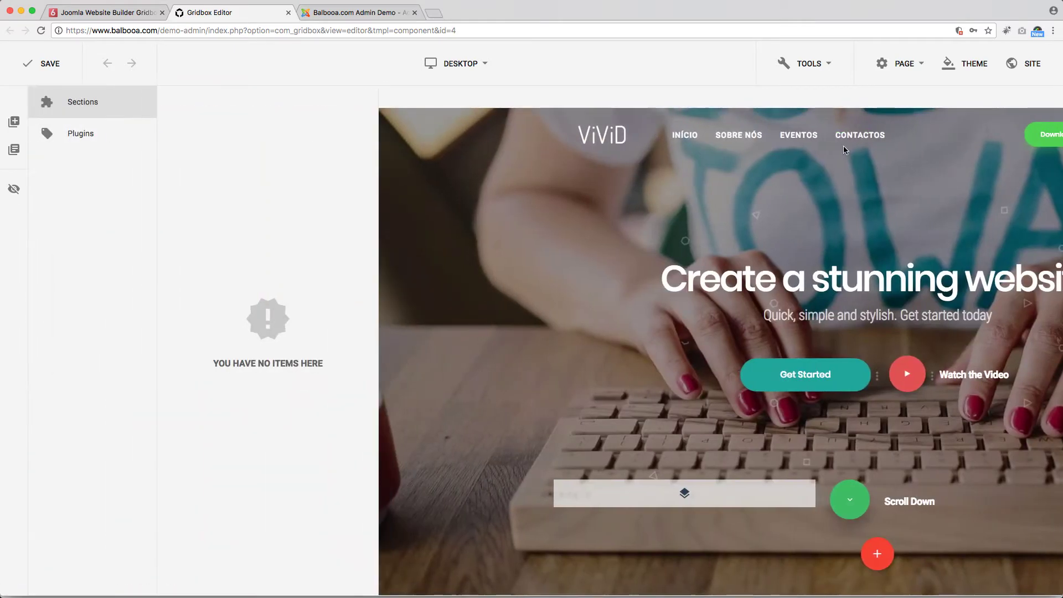
Step: Look through the Media Manager's bagallery, banners and headers folders and demo JPGs, then close it
click(827, 70)
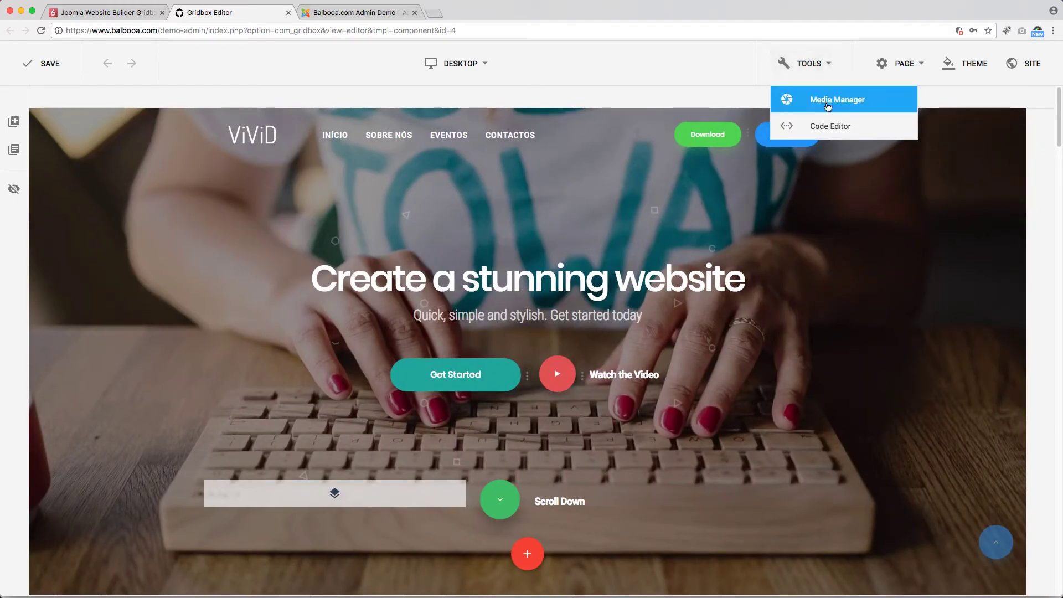
click(827, 106)
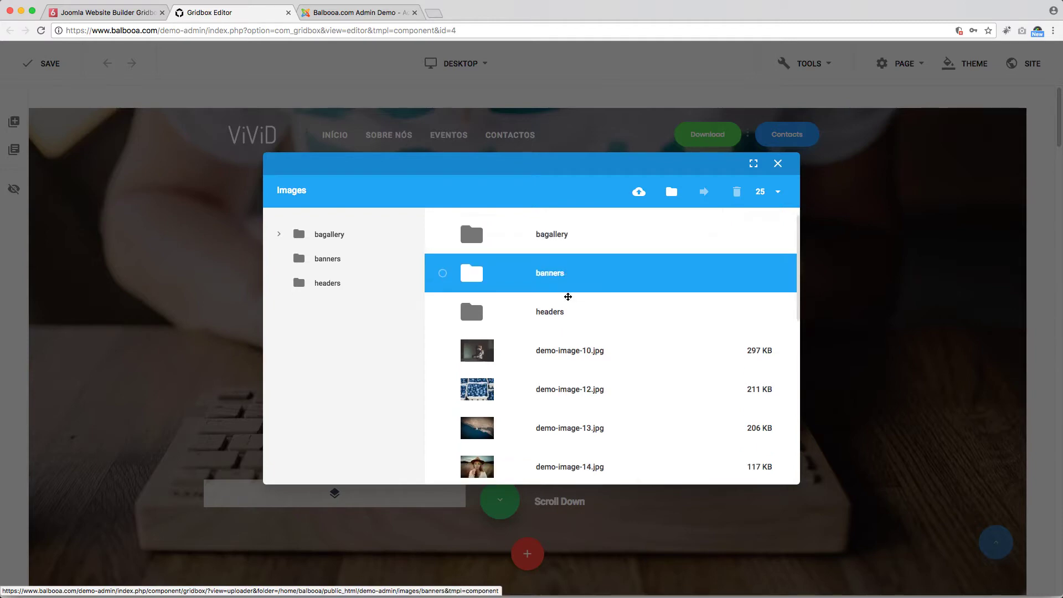
scroll(567, 294, down, 5)
scroll(581, 346, down, 4)
scroll(585, 353, down, 2)
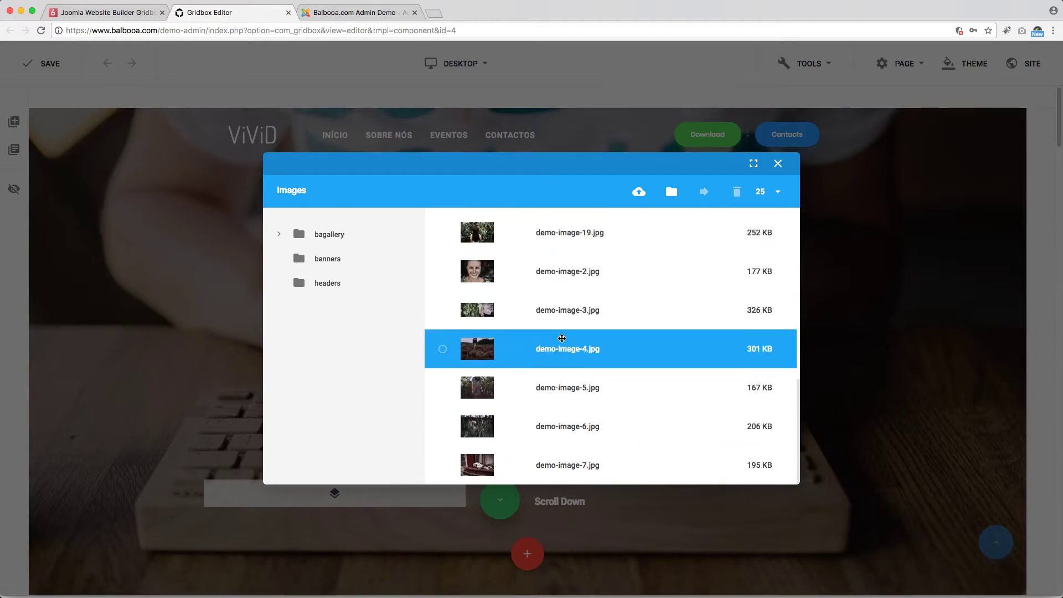
click(777, 163)
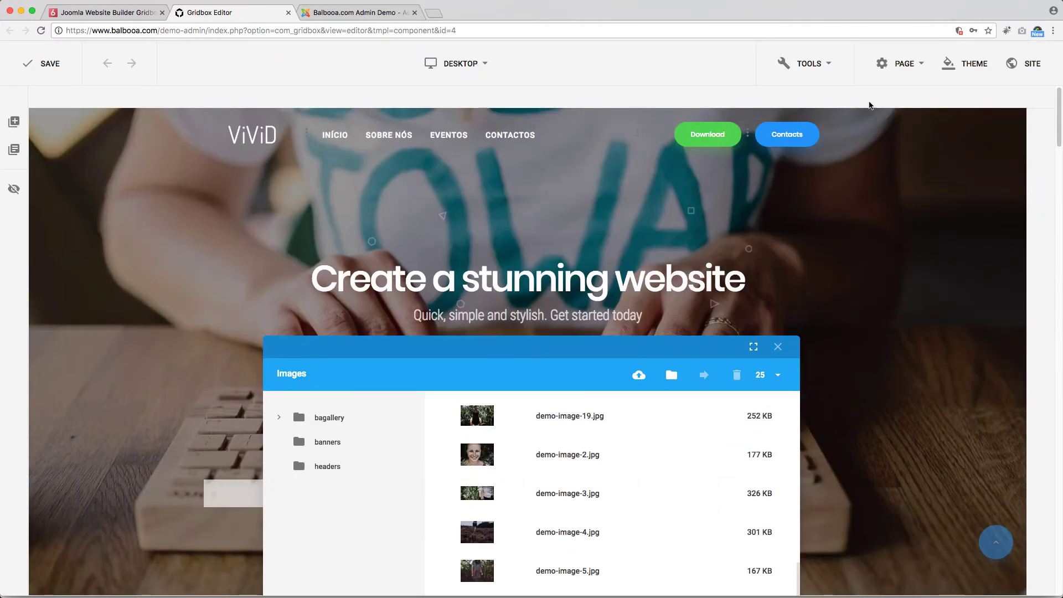
click(814, 64)
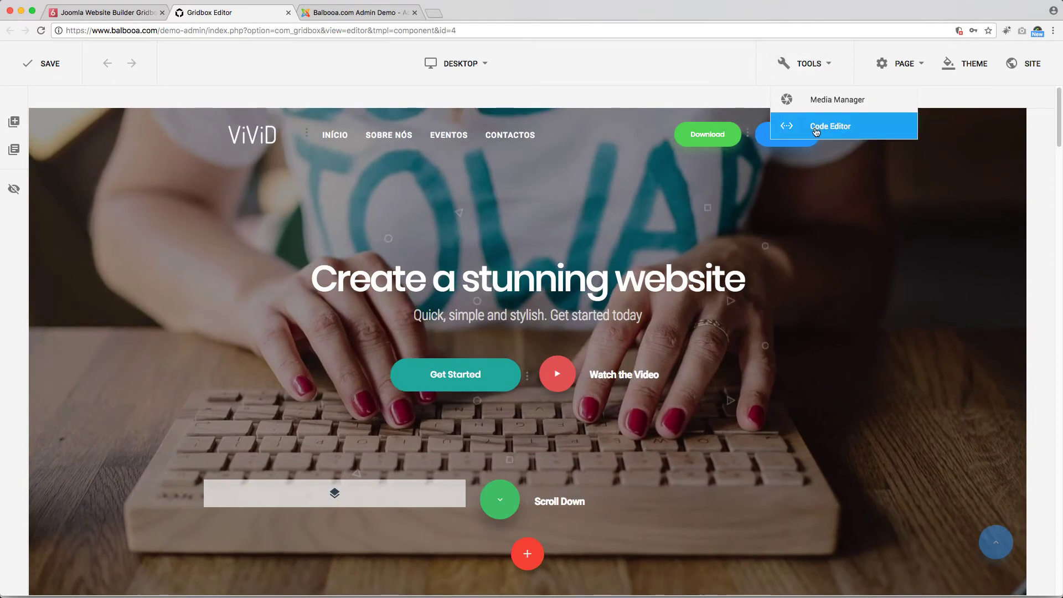
click(817, 127)
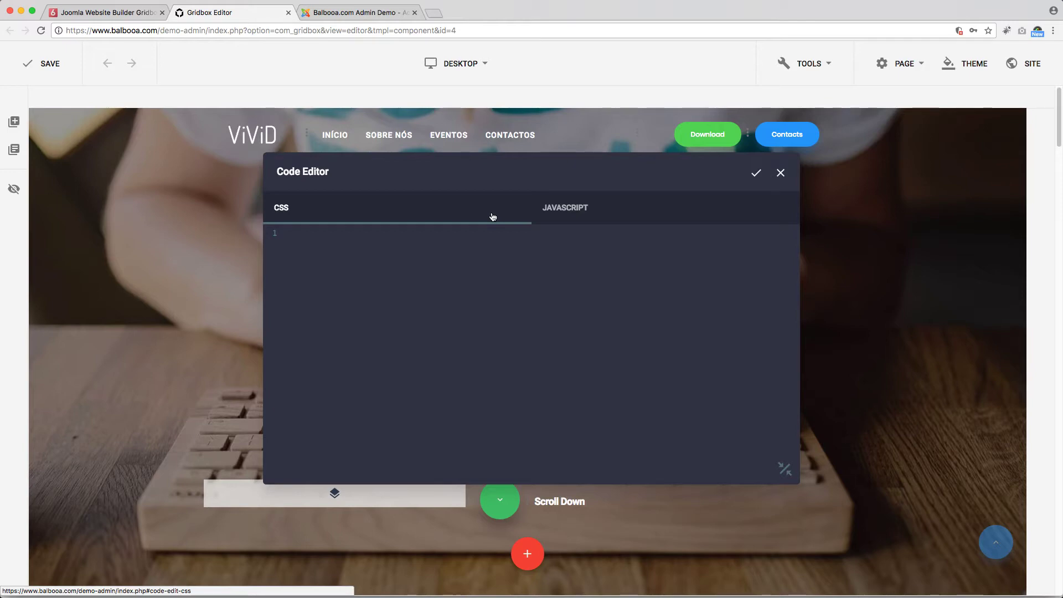
click(387, 236)
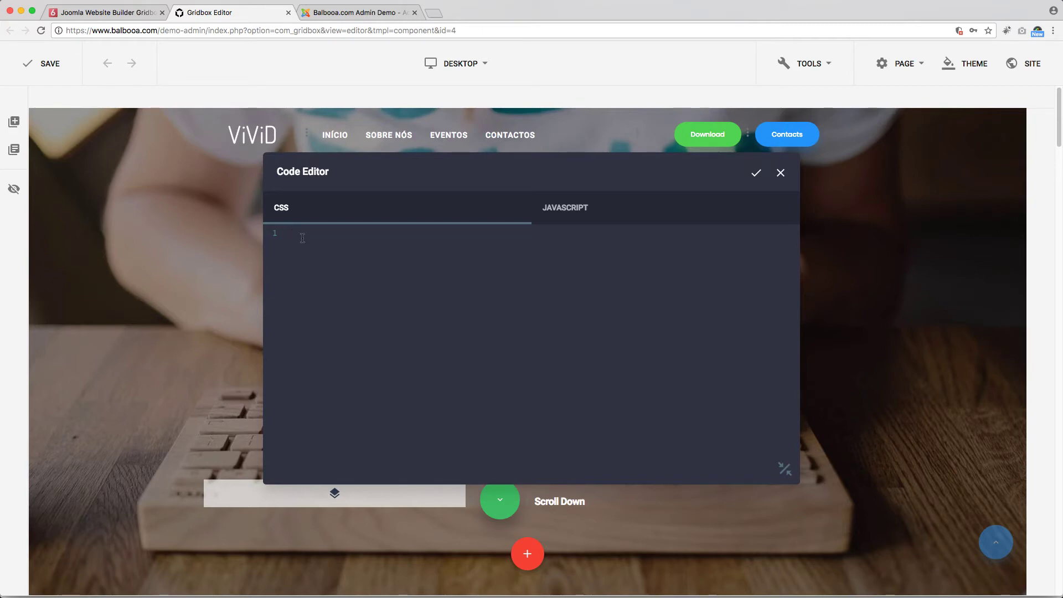
click(587, 216)
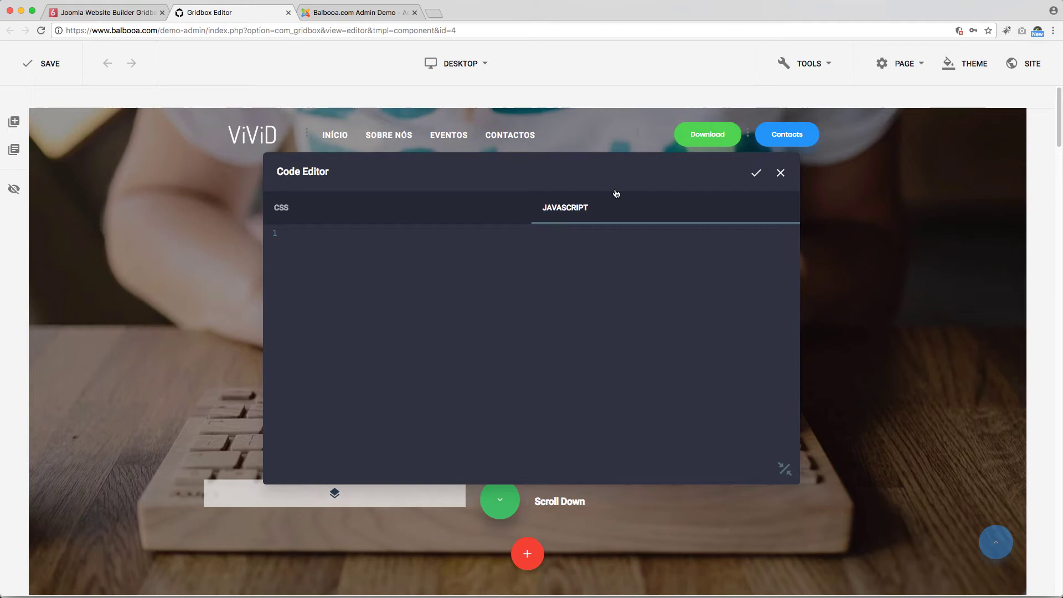
Step: Close the code editor and open the hero section's settings, keeping animation effect None
click(780, 172)
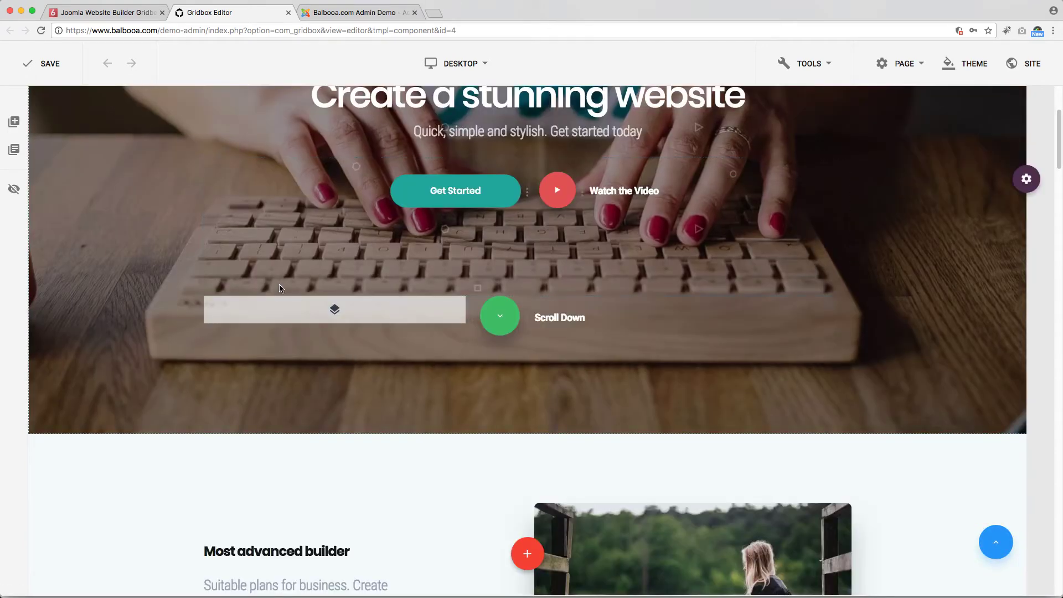
scroll(333, 319, up, 3)
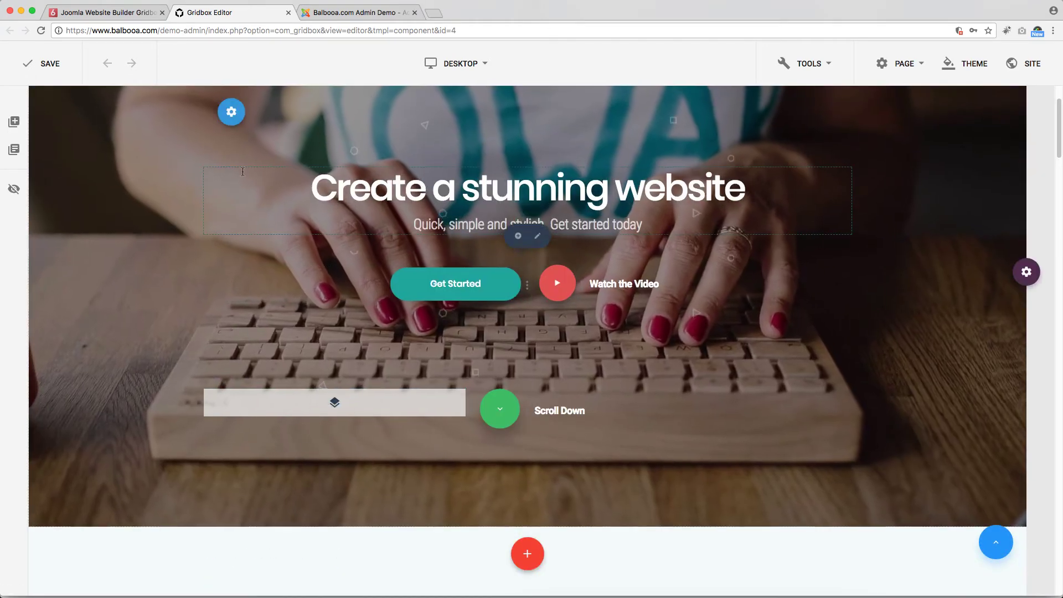
mouse_move(237, 117)
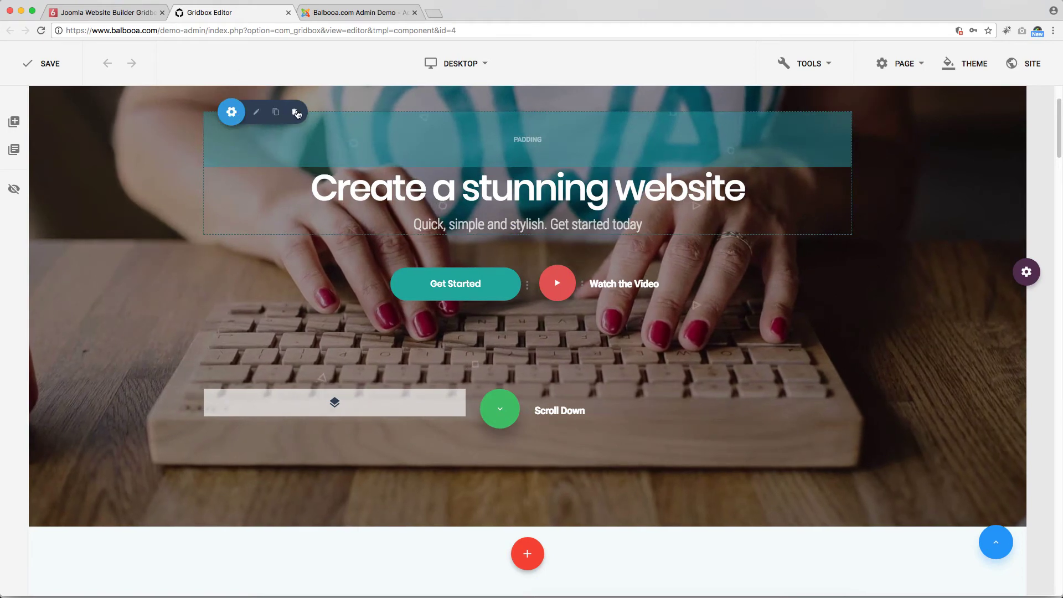
click(258, 114)
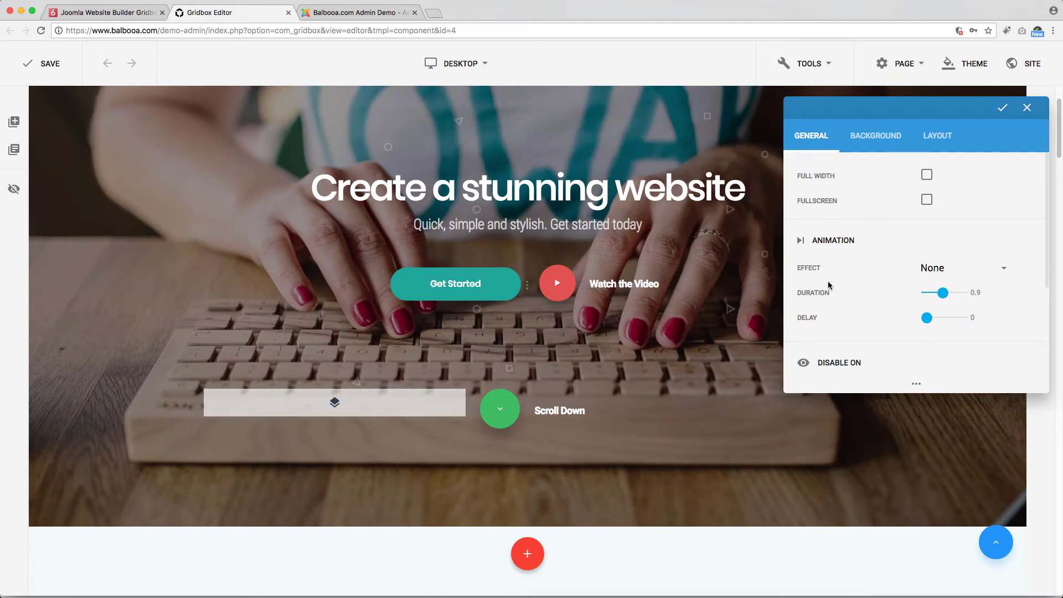
click(951, 274)
click(965, 237)
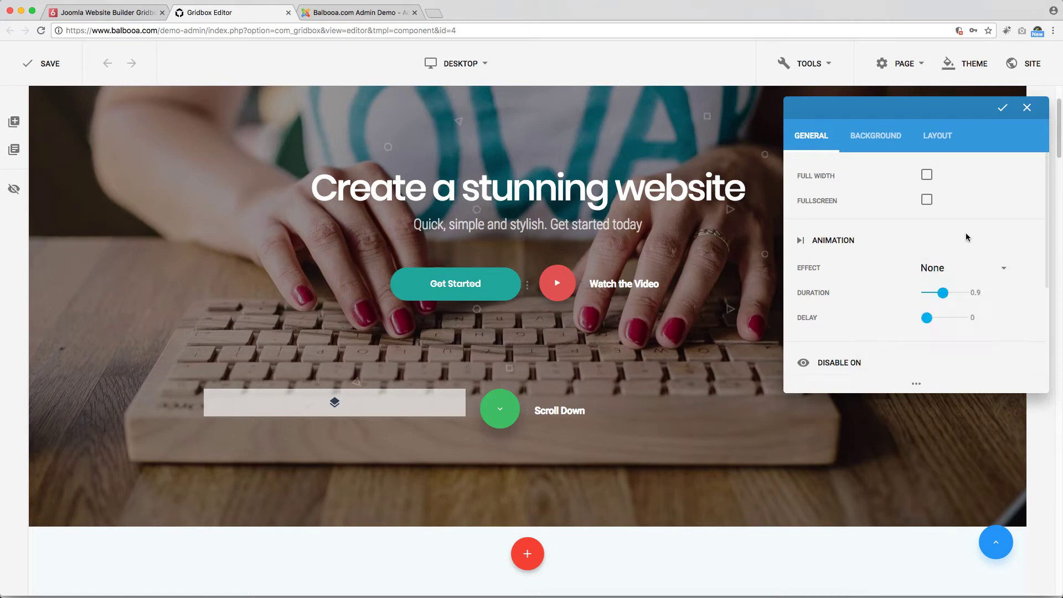
scroll(879, 307, down, 3)
scroll(879, 313, down, 2)
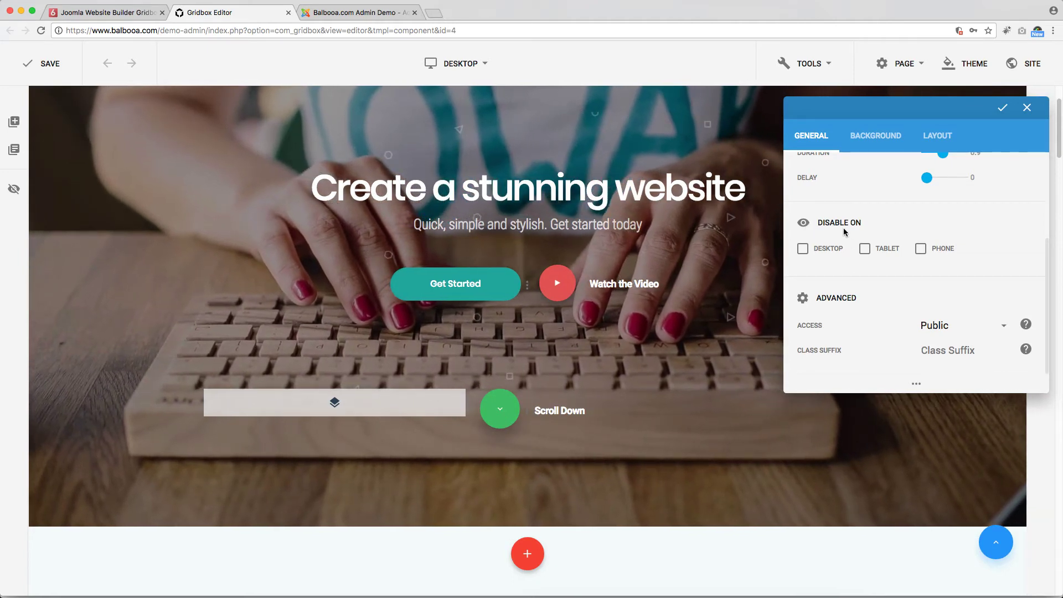
click(804, 250)
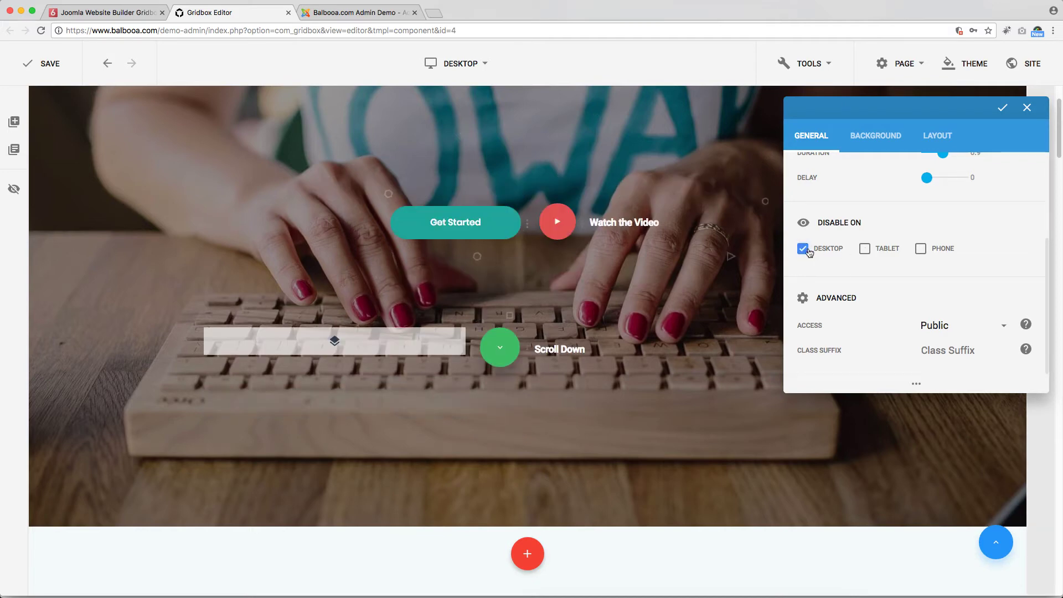
click(804, 250)
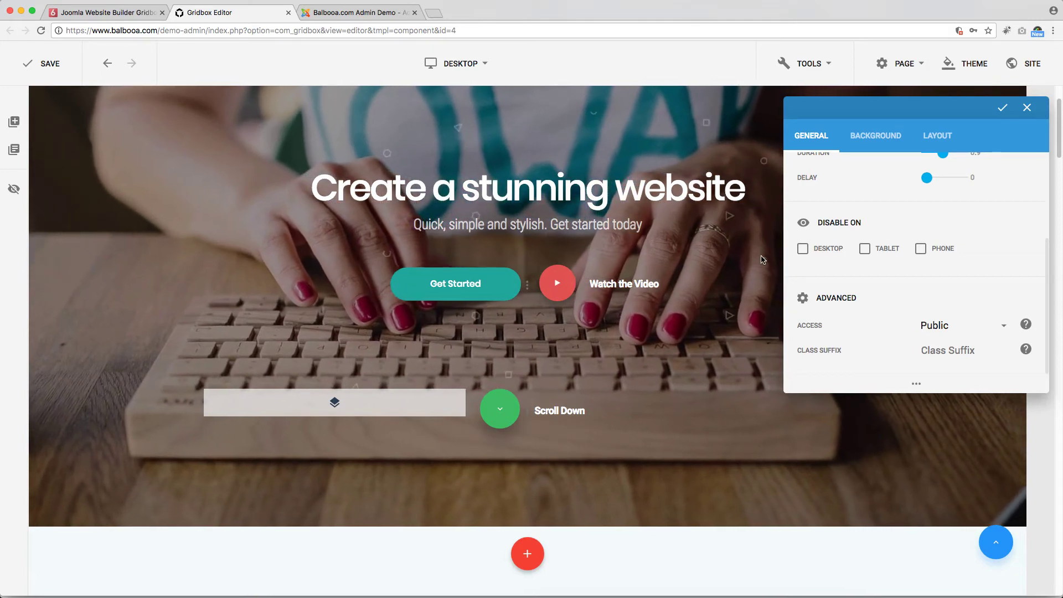
click(803, 249)
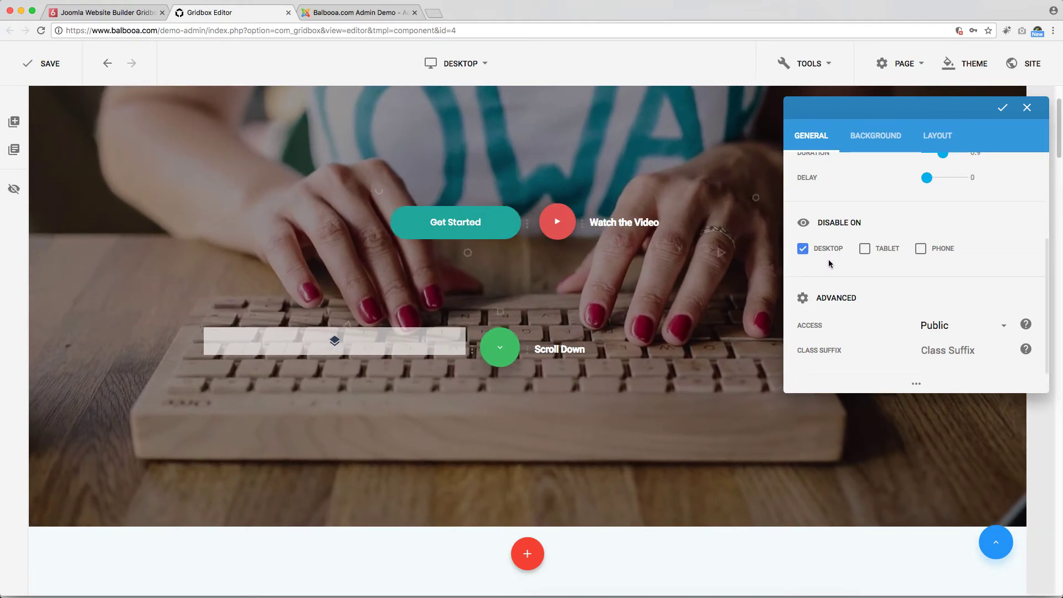
click(804, 251)
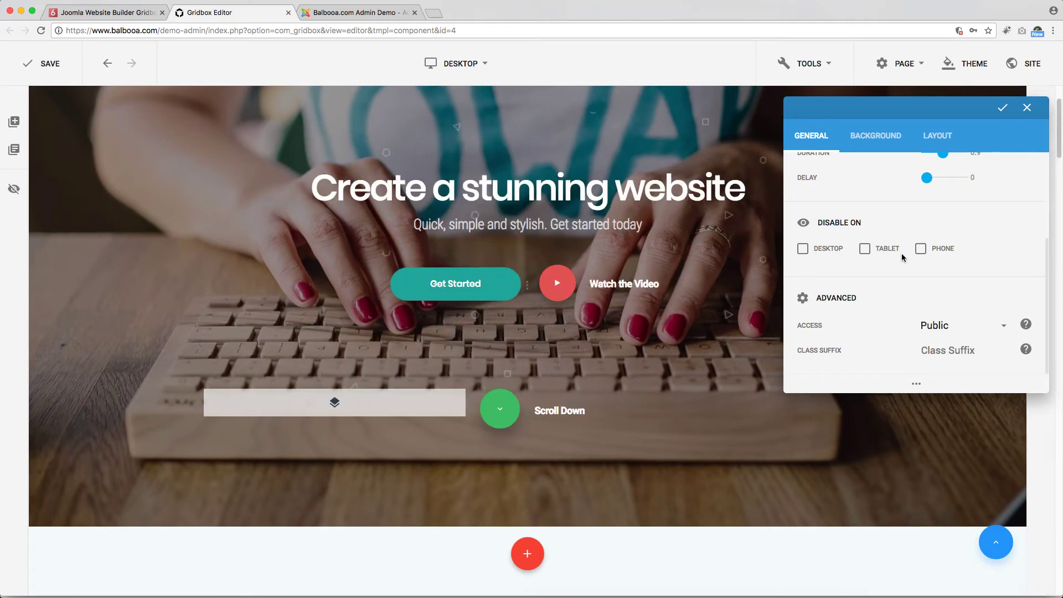
click(991, 327)
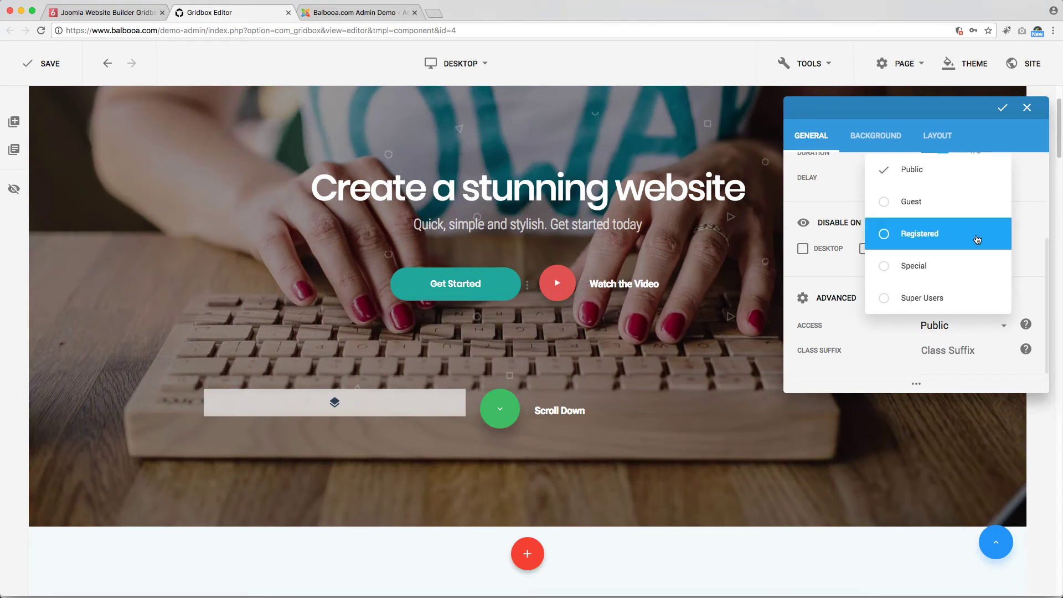
click(884, 235)
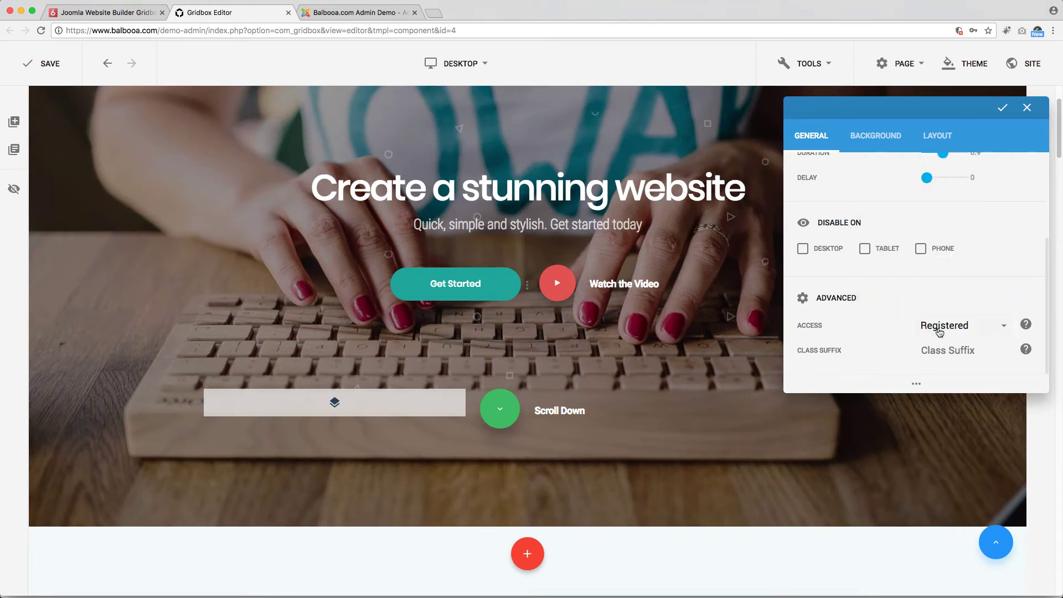
click(940, 327)
click(900, 174)
Step: In the hero section's Background settings, keep the shape divider position at Bottom
click(886, 139)
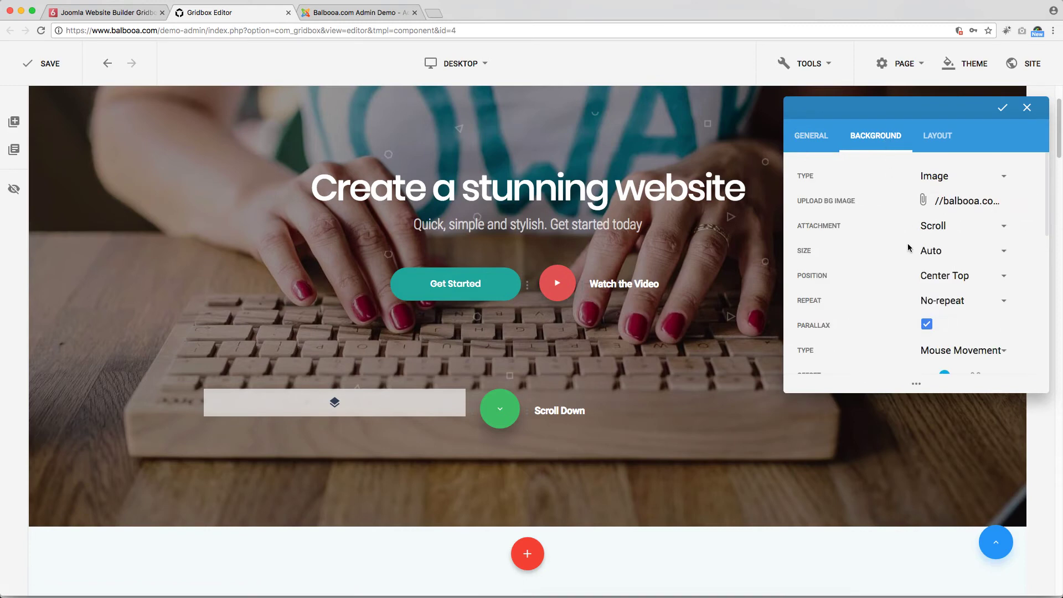
scroll(908, 248, down, 3)
scroll(908, 247, down, 2)
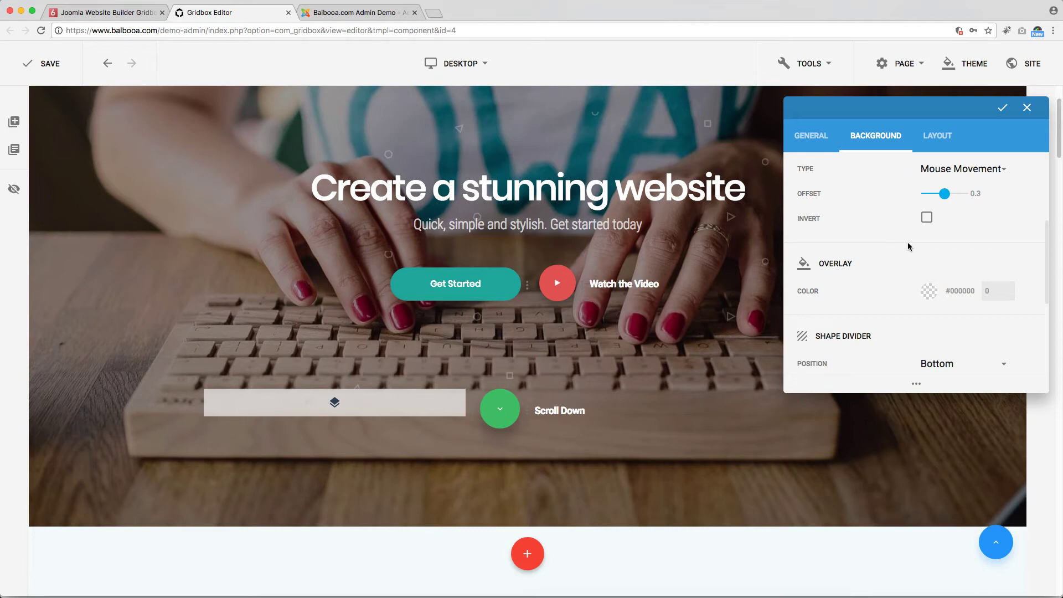
scroll(948, 271, down, 2)
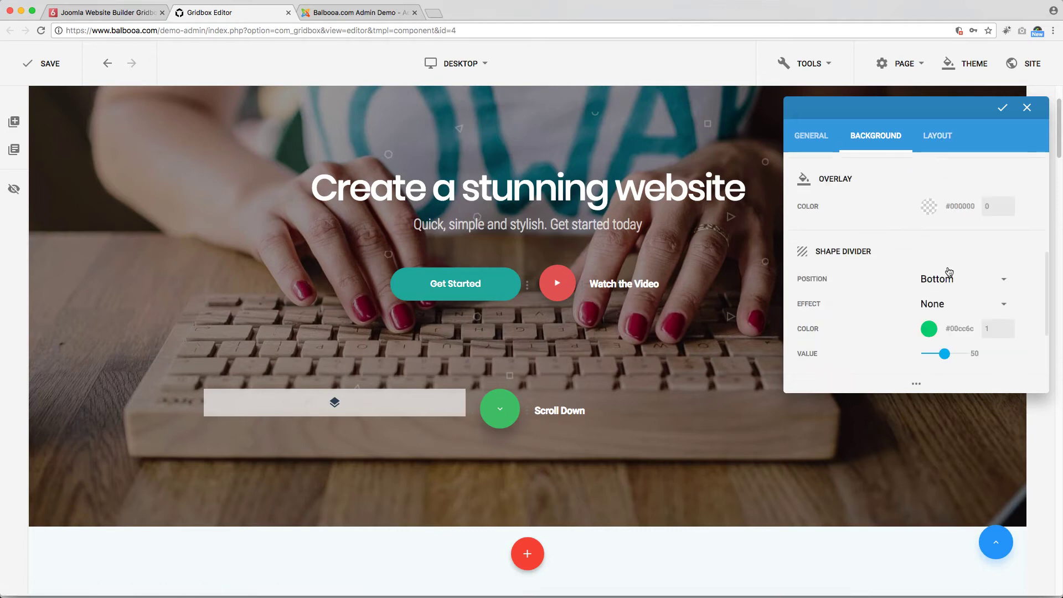
click(992, 279)
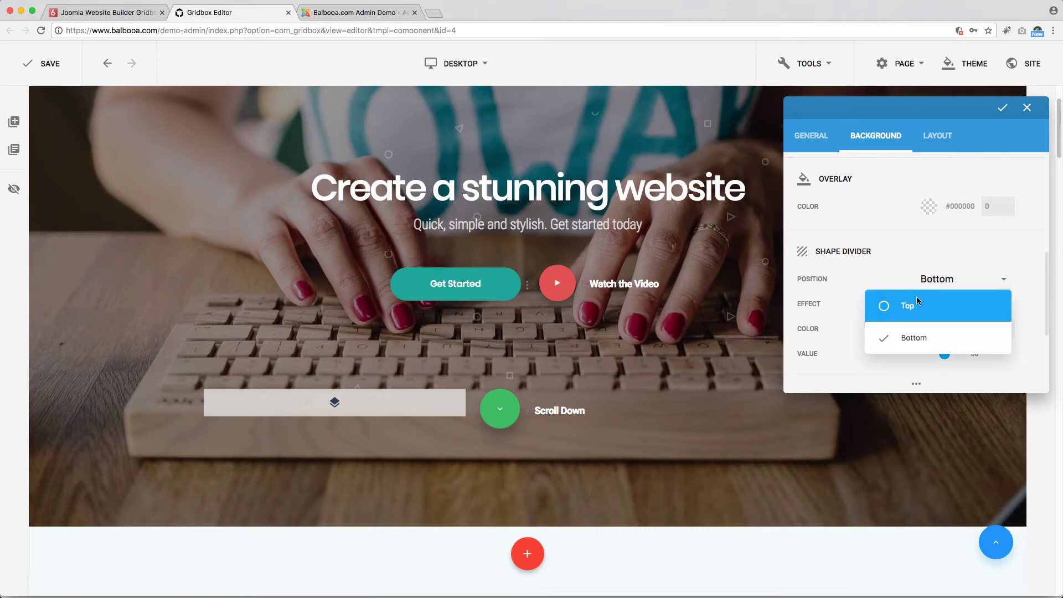
click(910, 252)
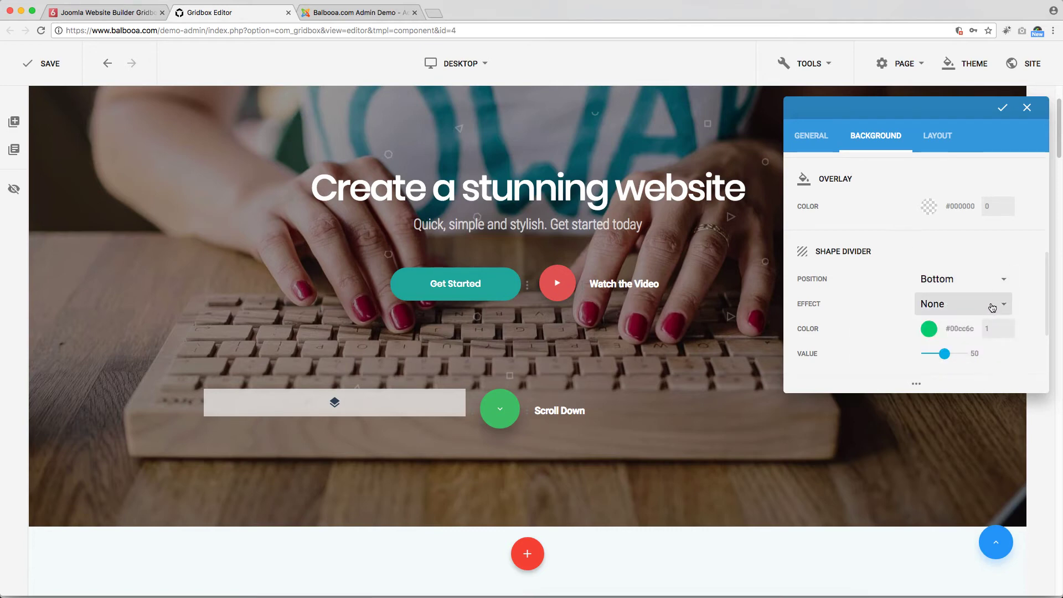
scroll(855, 311, down, 5)
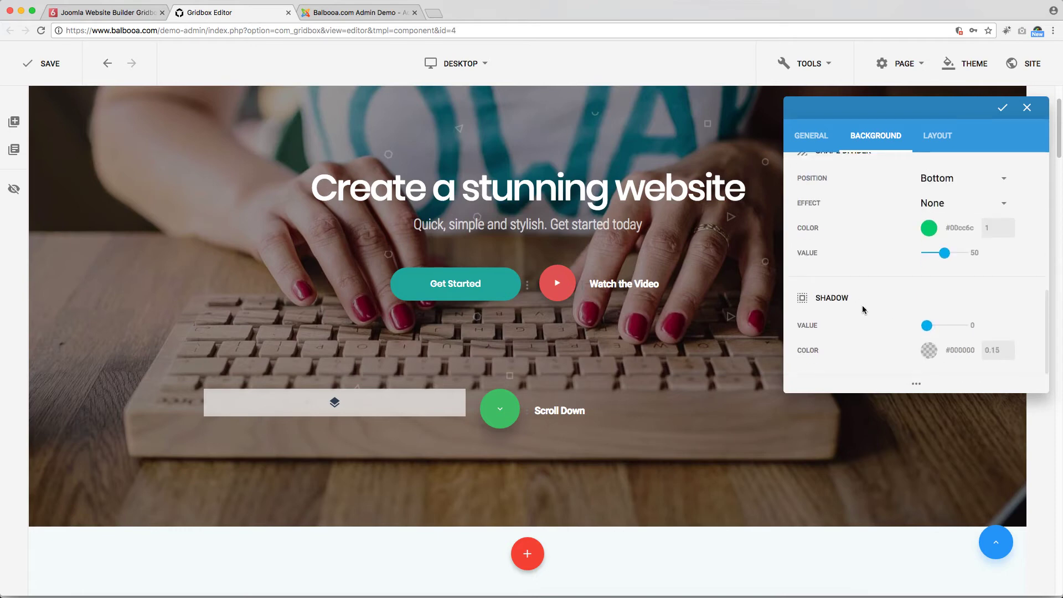
Step: Review the Layout tab's margins, top padding 100 and border options
click(943, 138)
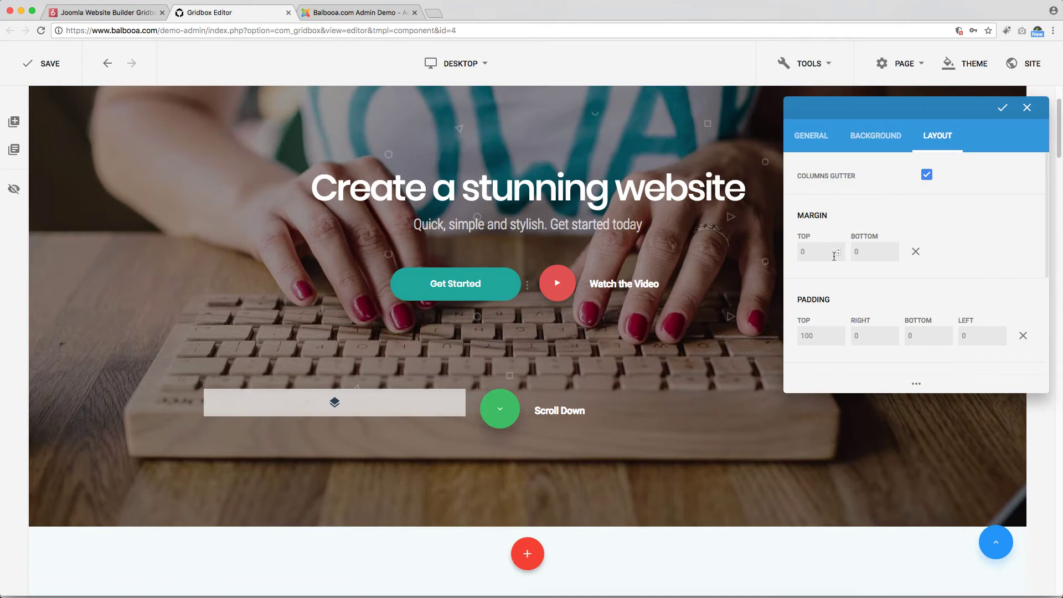
scroll(907, 261, down, 3)
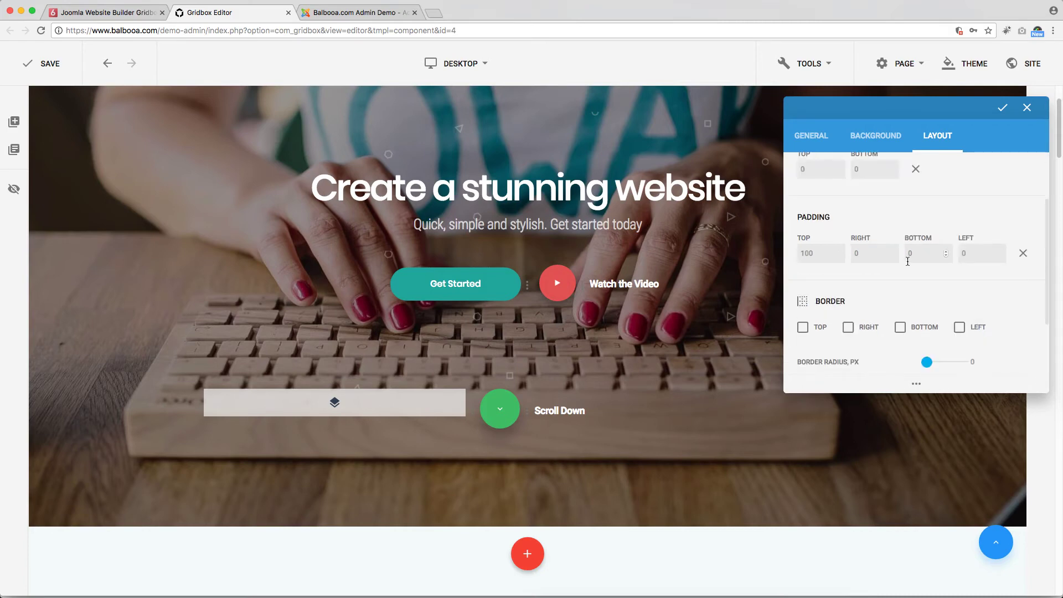
scroll(869, 250, down, 3)
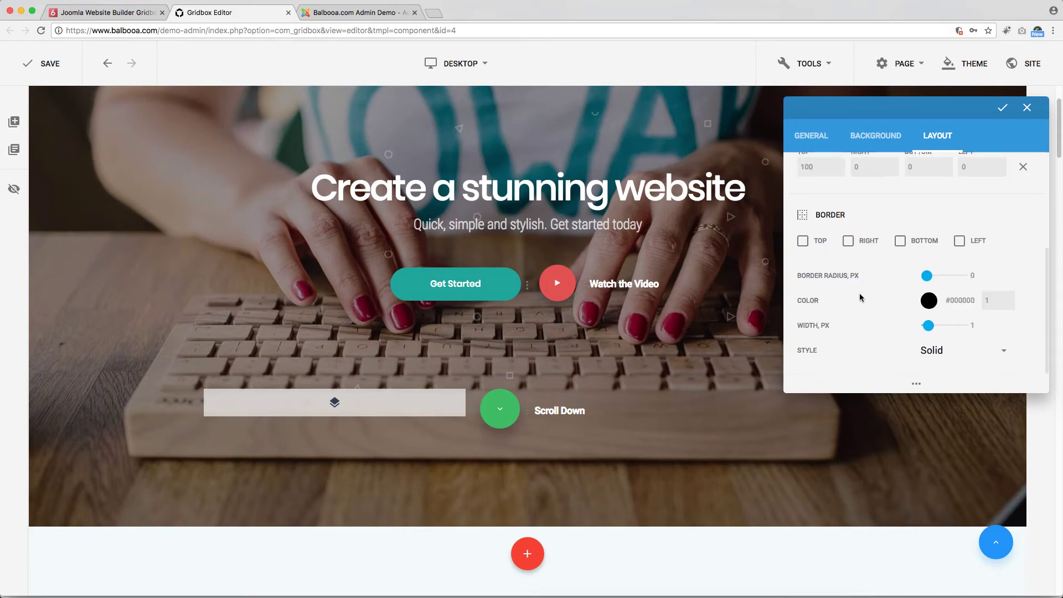
Step: Close the hero settings and move the 'Beauty and technology' heading above the lake image
click(1026, 110)
scroll(625, 251, down, 2)
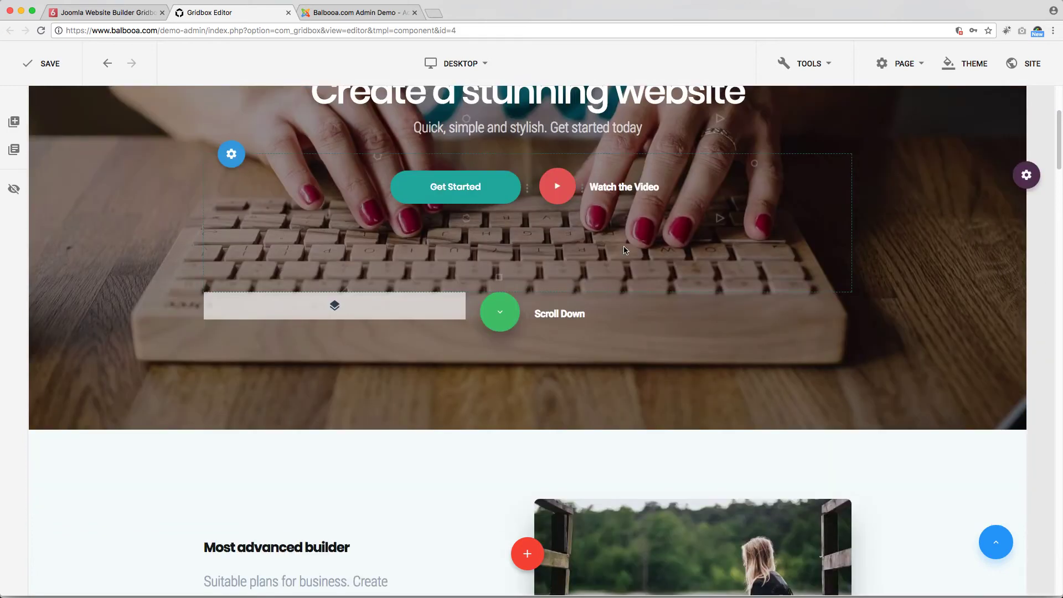
scroll(625, 250, down, 2)
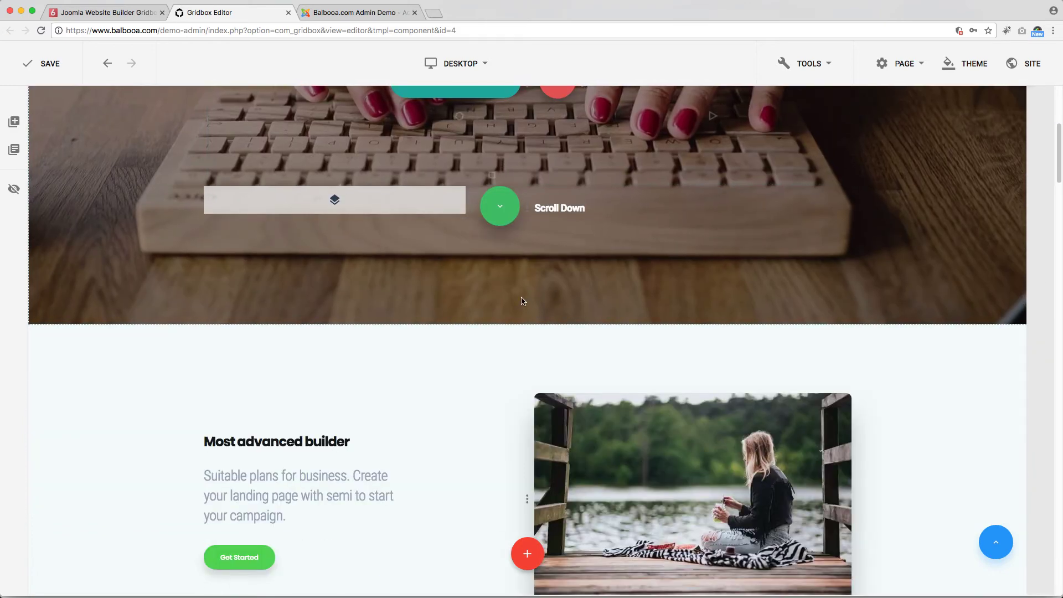
scroll(521, 299, down, 4)
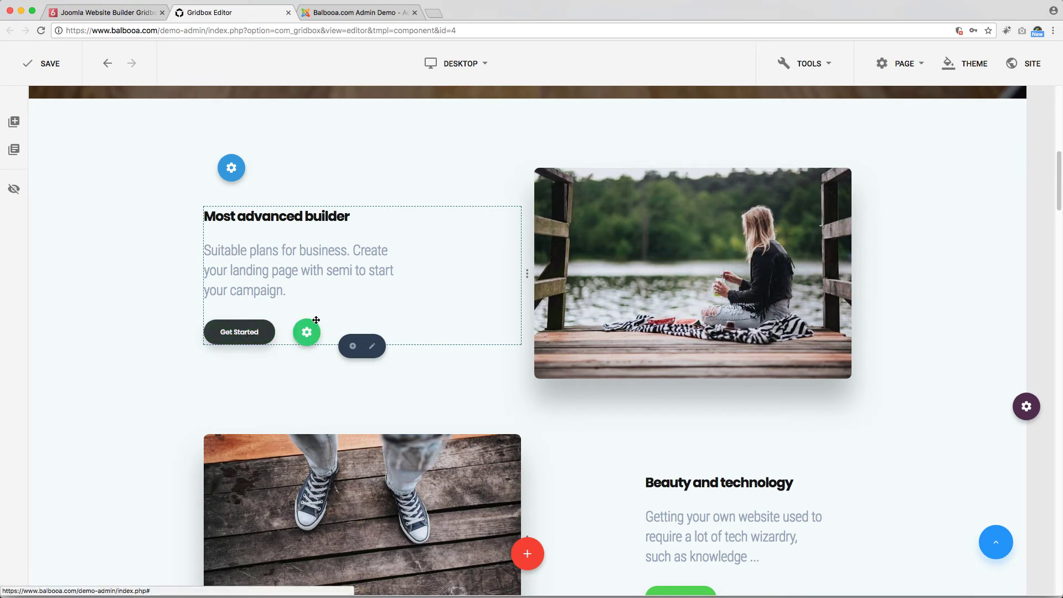
mouse_move(271, 333)
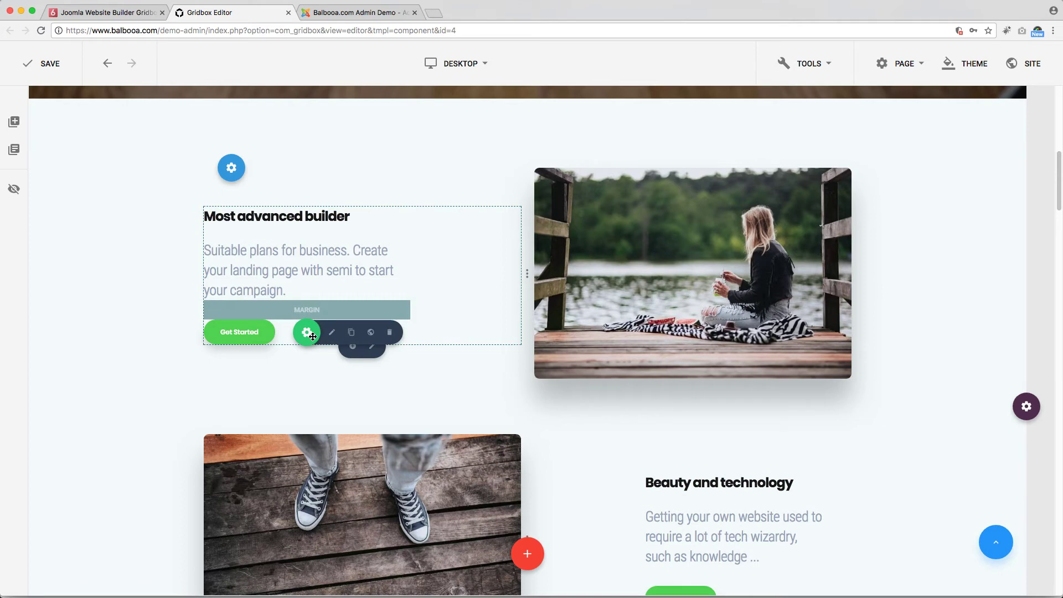
scroll(681, 344, down, 2)
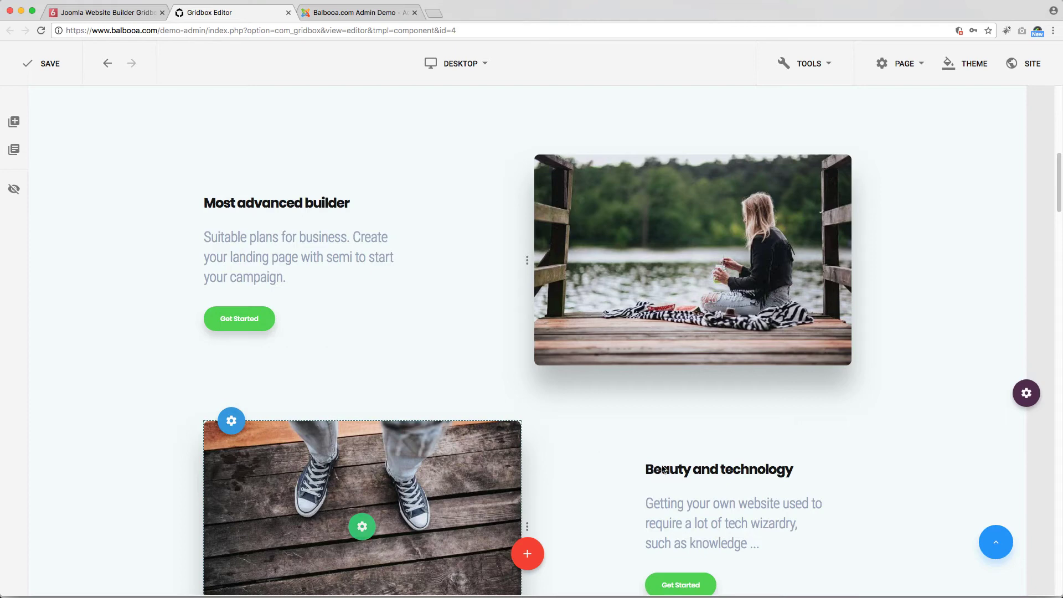
scroll(696, 466, down, 3)
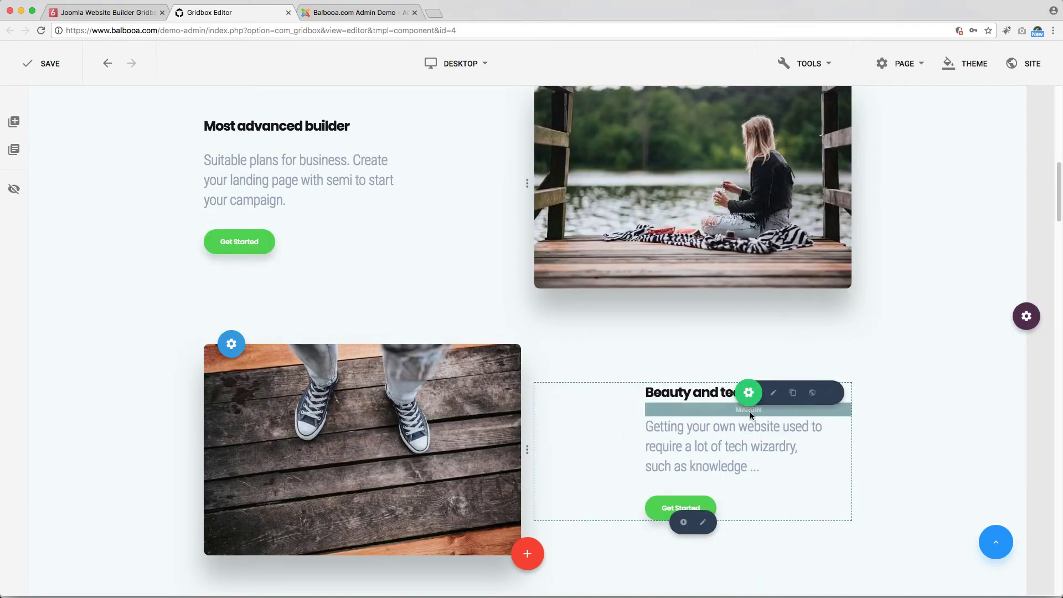
drag(748, 404, 661, 227)
scroll(660, 284, up, 3)
scroll(599, 286, down, 2)
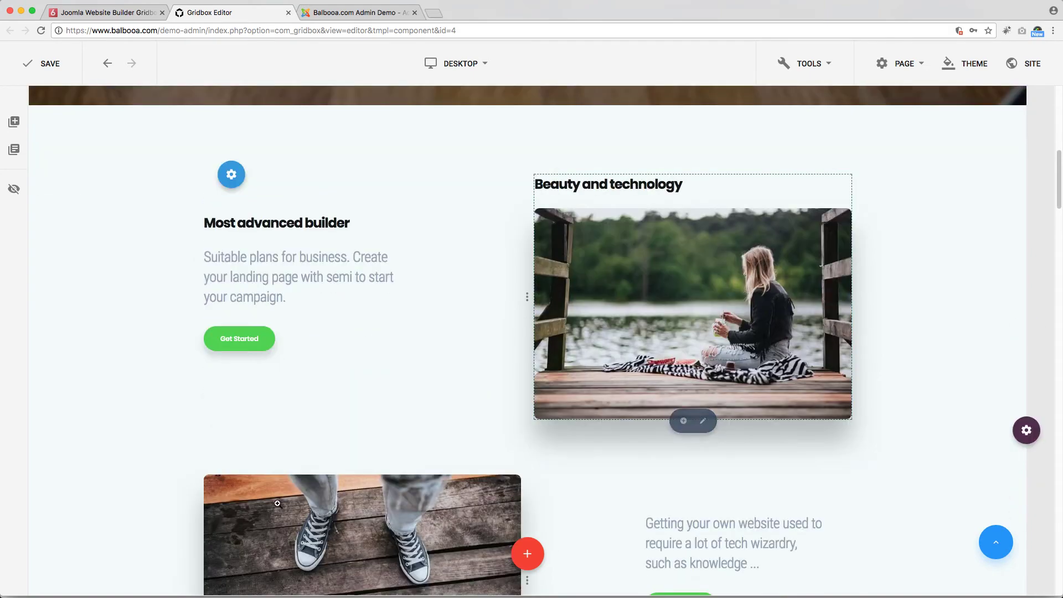
Step: Move the shoe image column up and place 'Most advanced builder' above 'Beauty and technology'
drag(231, 488, 341, 248)
scroll(460, 369, down, 2)
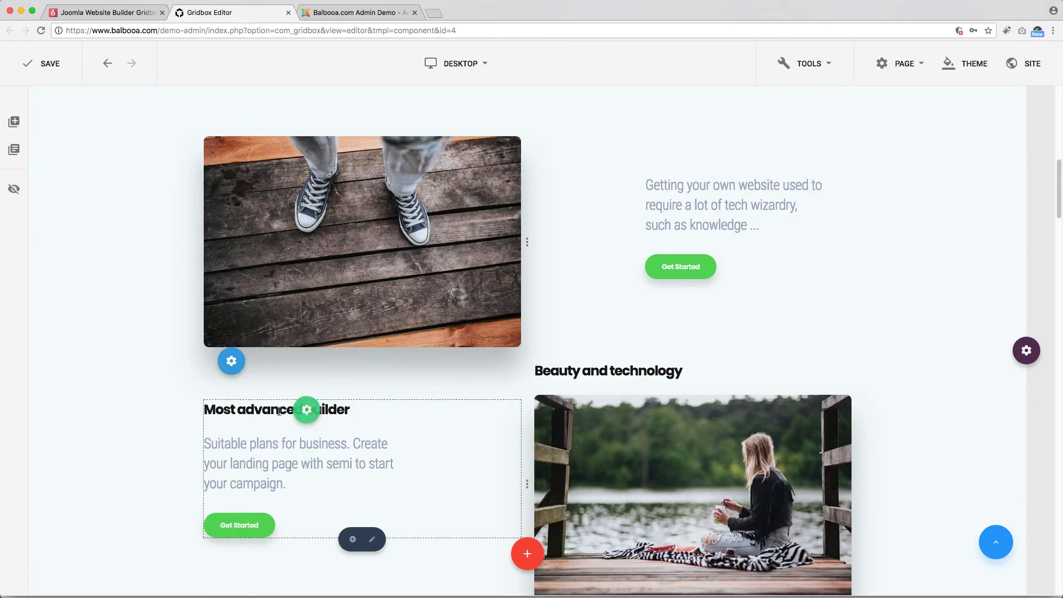
drag(307, 400, 613, 363)
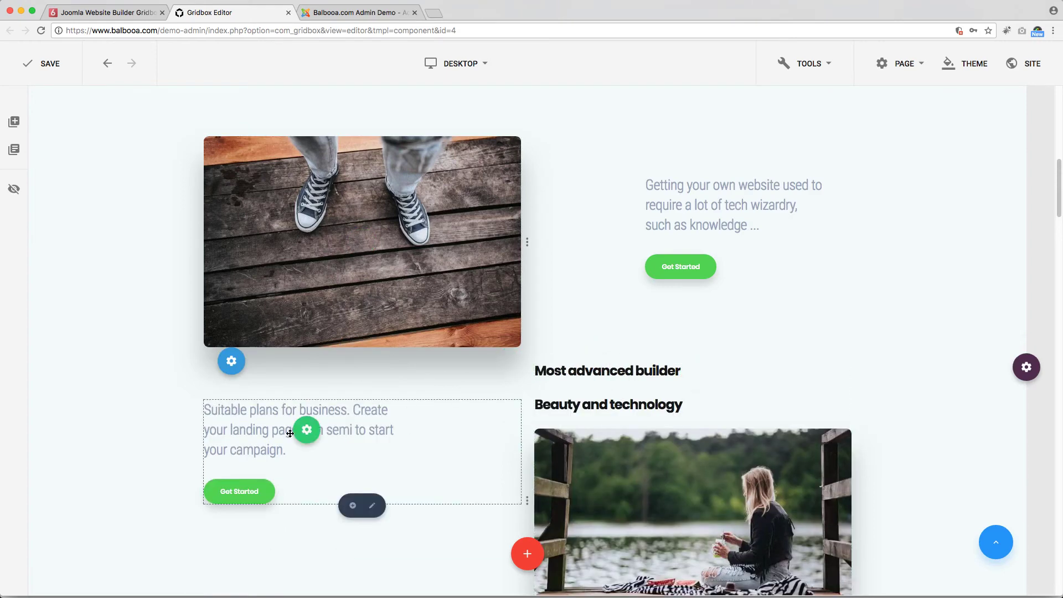
drag(290, 434, 693, 216)
scroll(664, 345, down, 5)
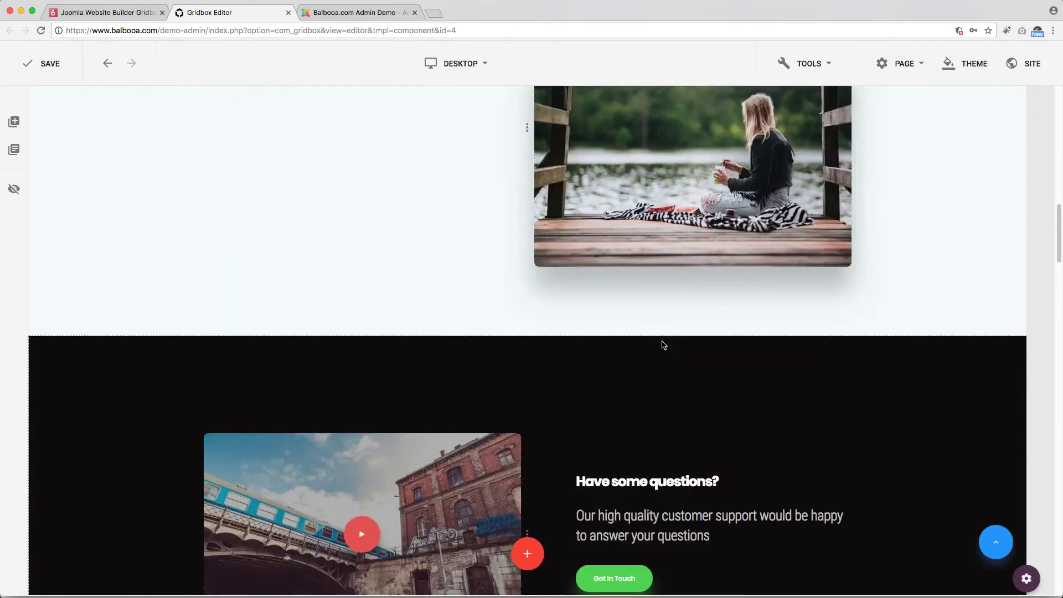
scroll(664, 345, down, 5)
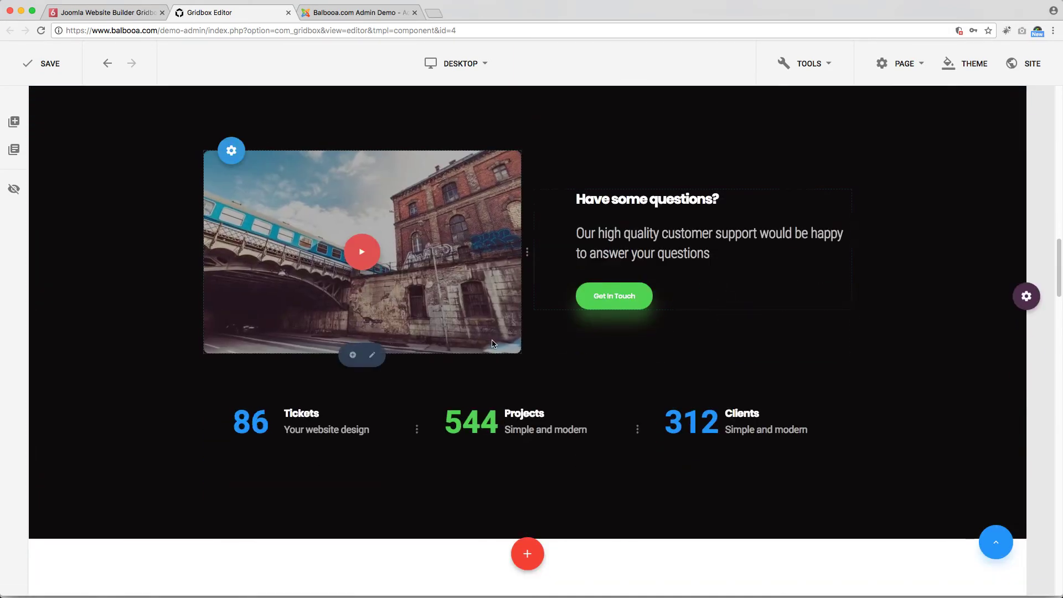
scroll(576, 363, down, 3)
scroll(607, 309, down, 10)
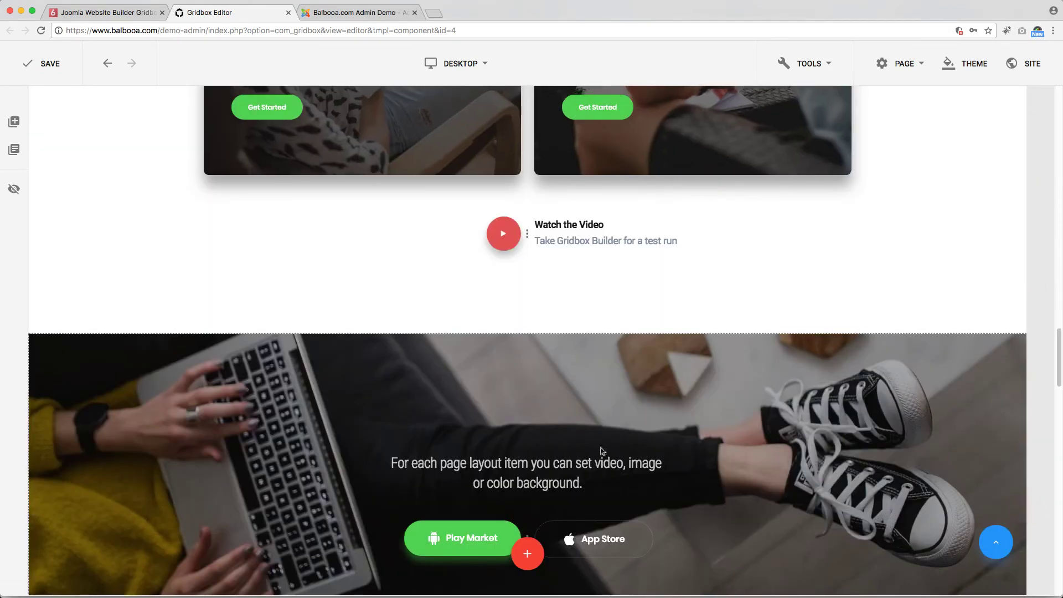
scroll(604, 451, down, 1)
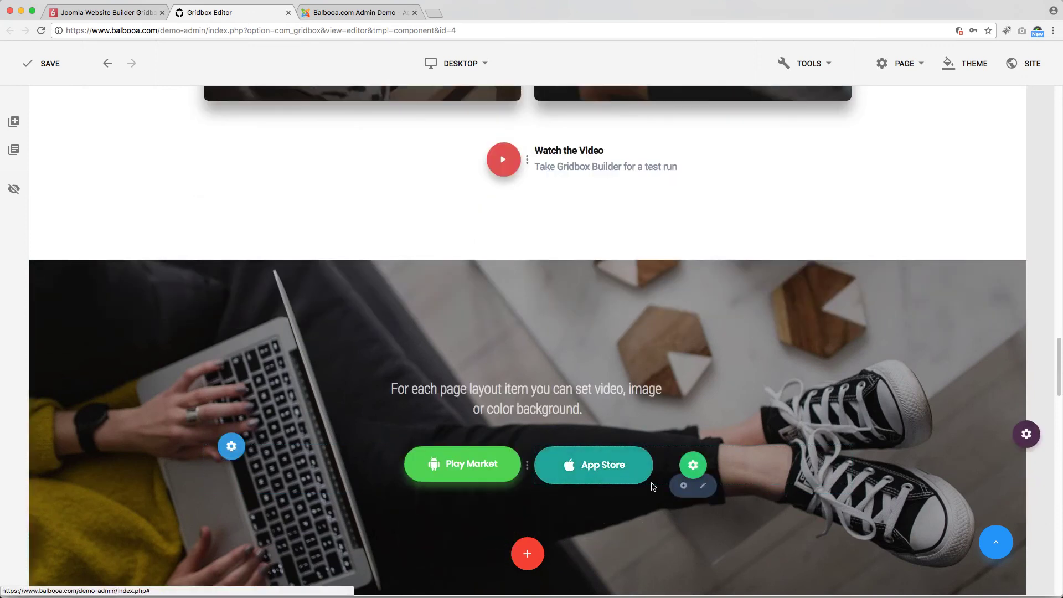
click(704, 487)
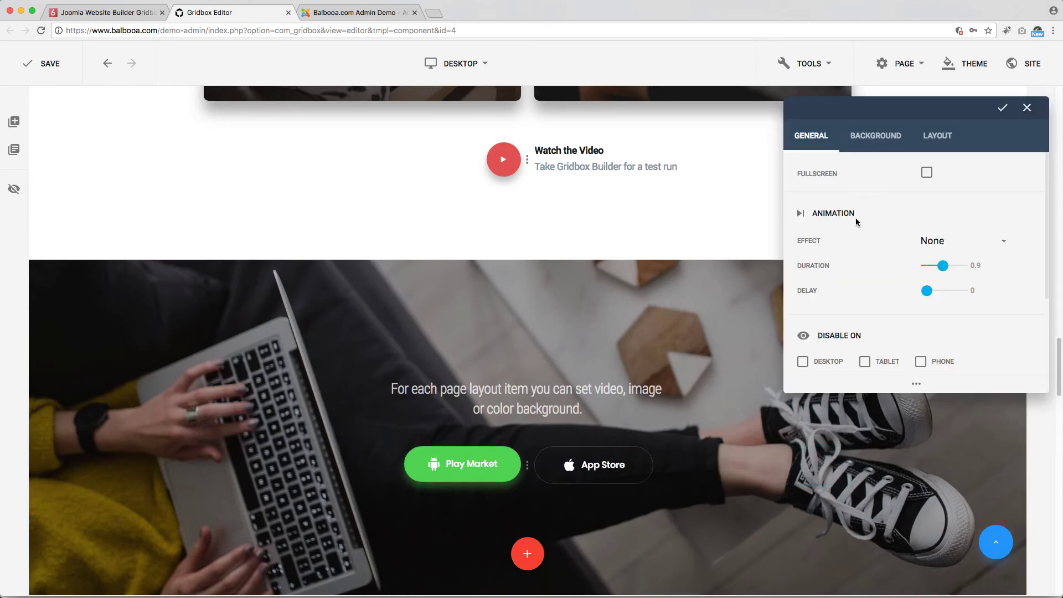
scroll(858, 216, down, 2)
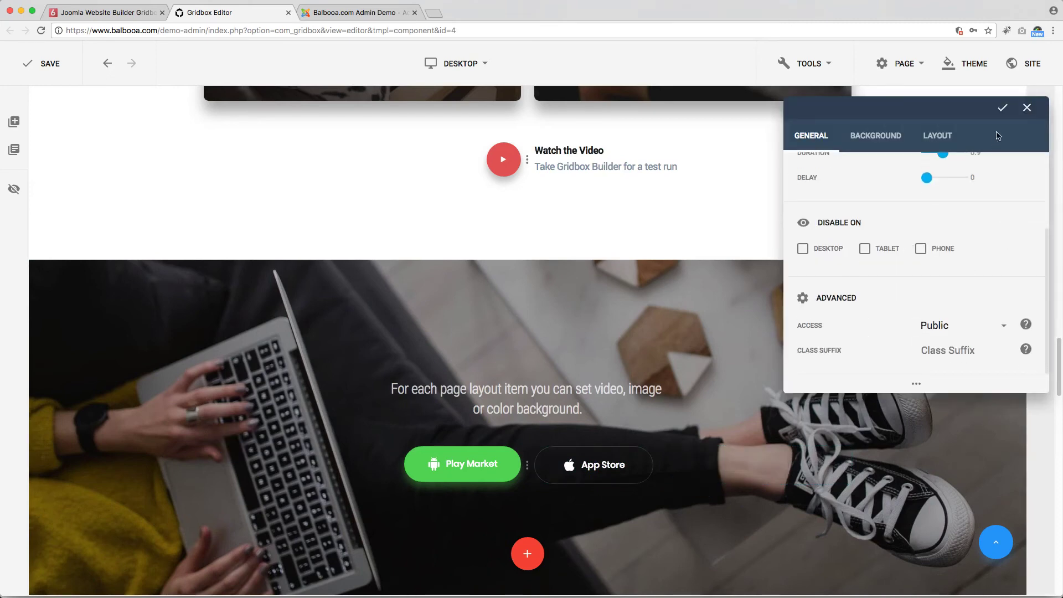
click(1002, 108)
click(920, 65)
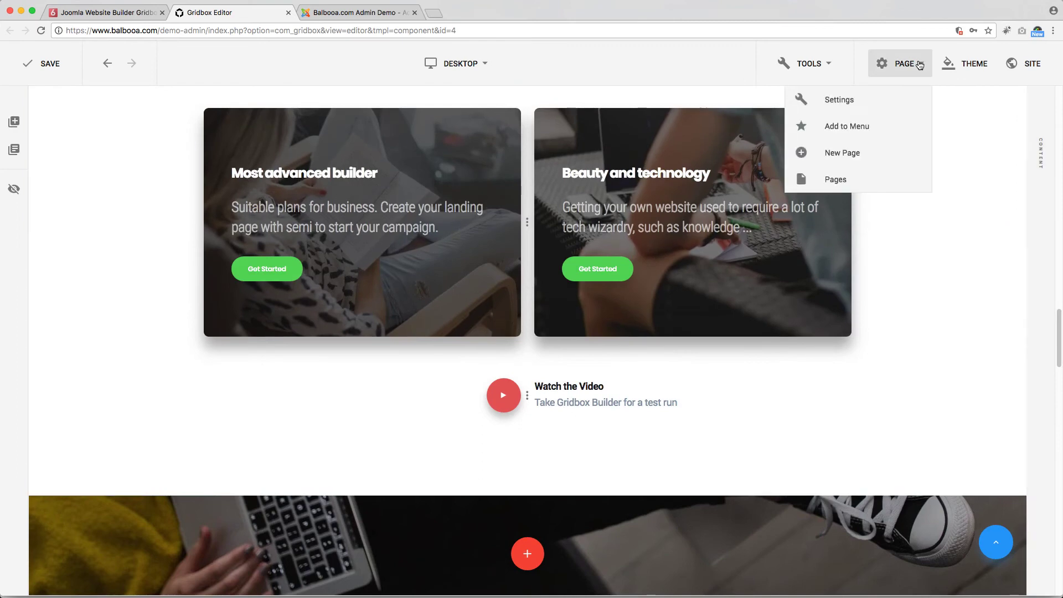
click(858, 100)
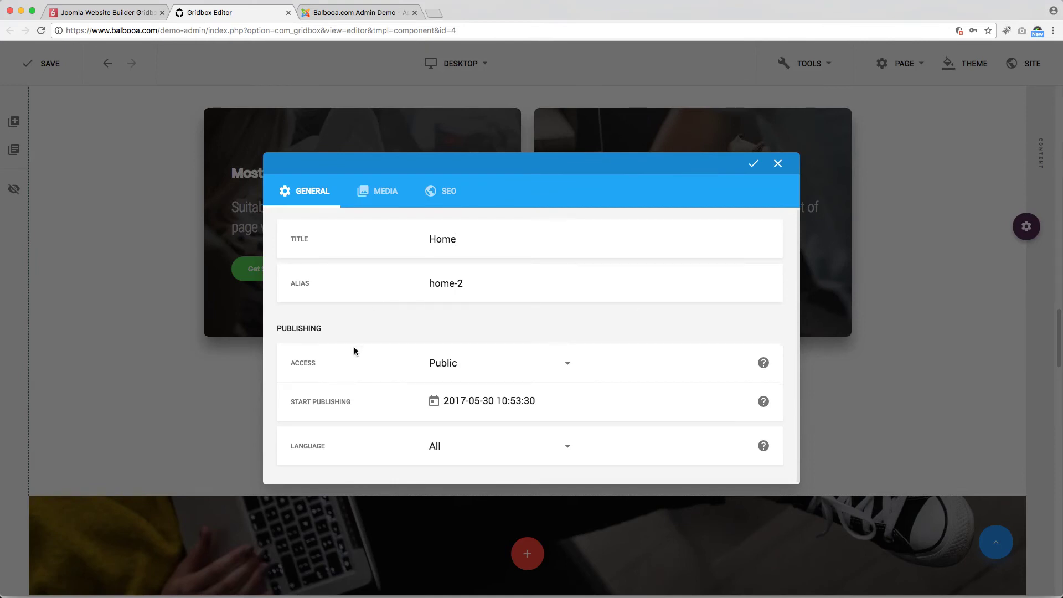
click(377, 190)
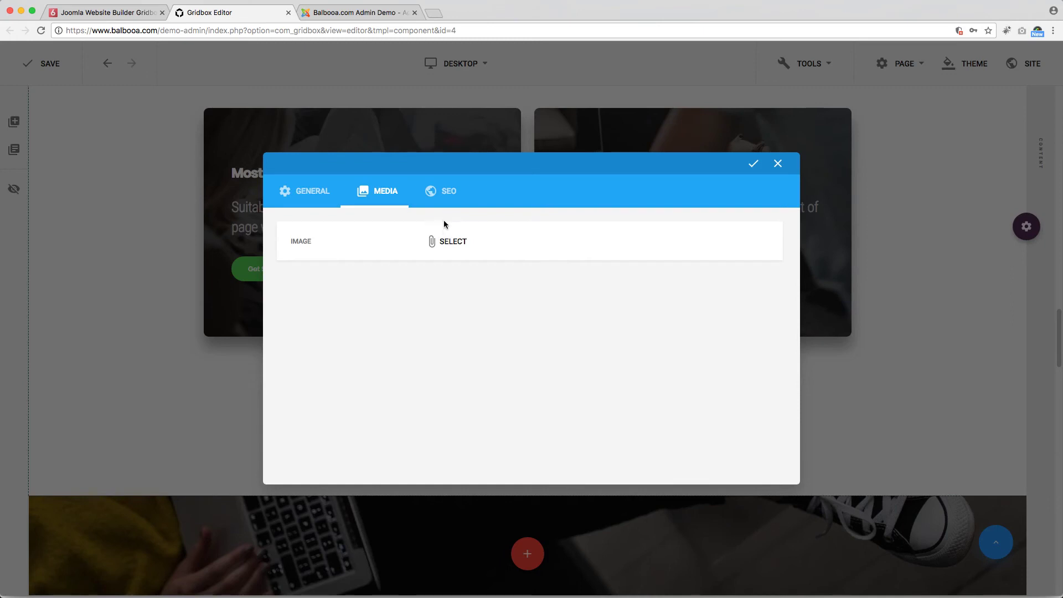
click(445, 193)
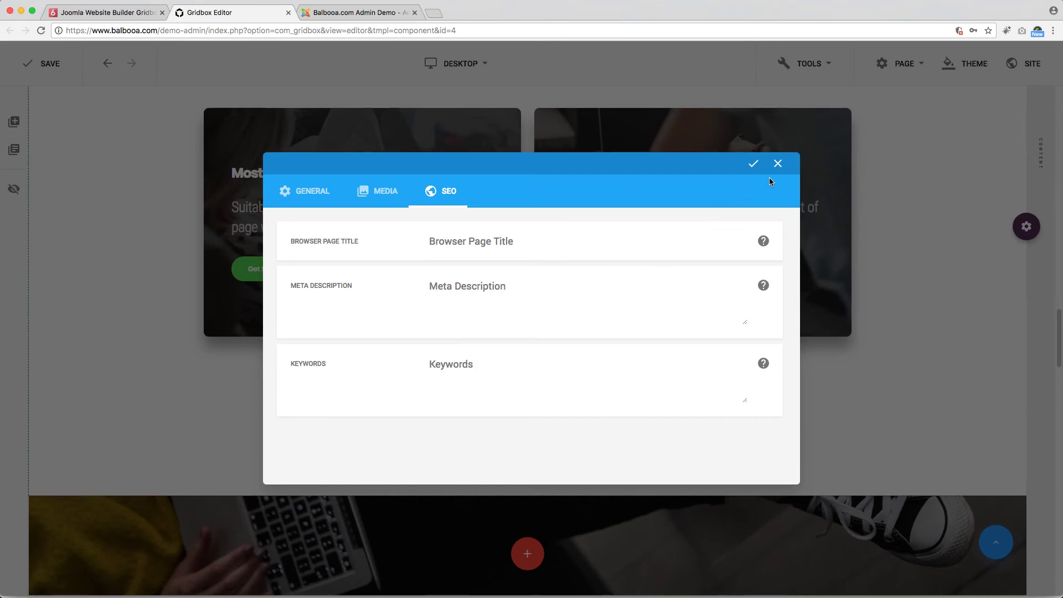
click(778, 163)
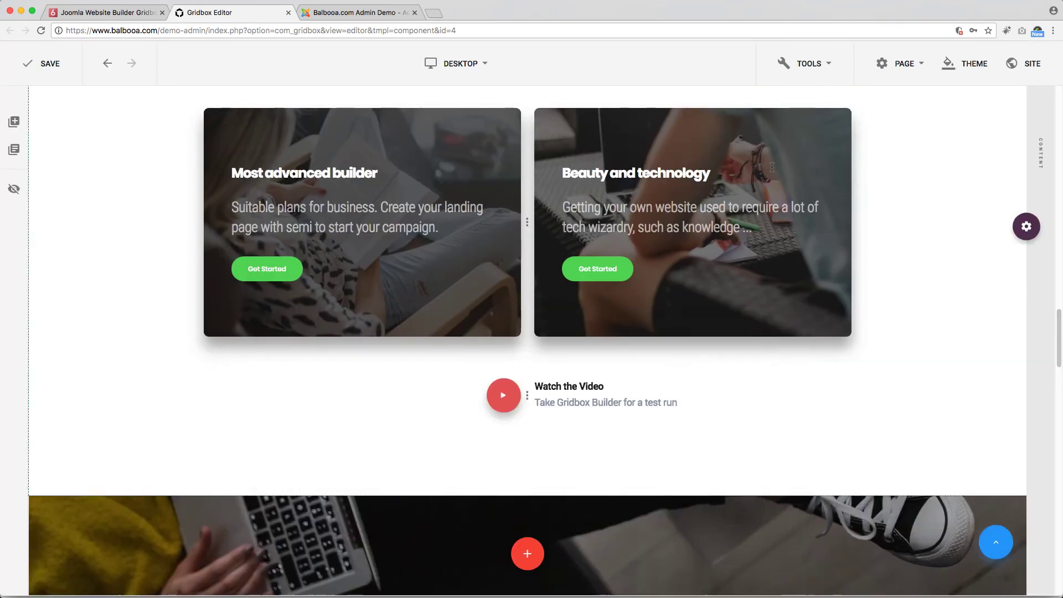
Step: Review the heading's H1 Poppins typography, zero padding and access options, then close its settings
click(919, 64)
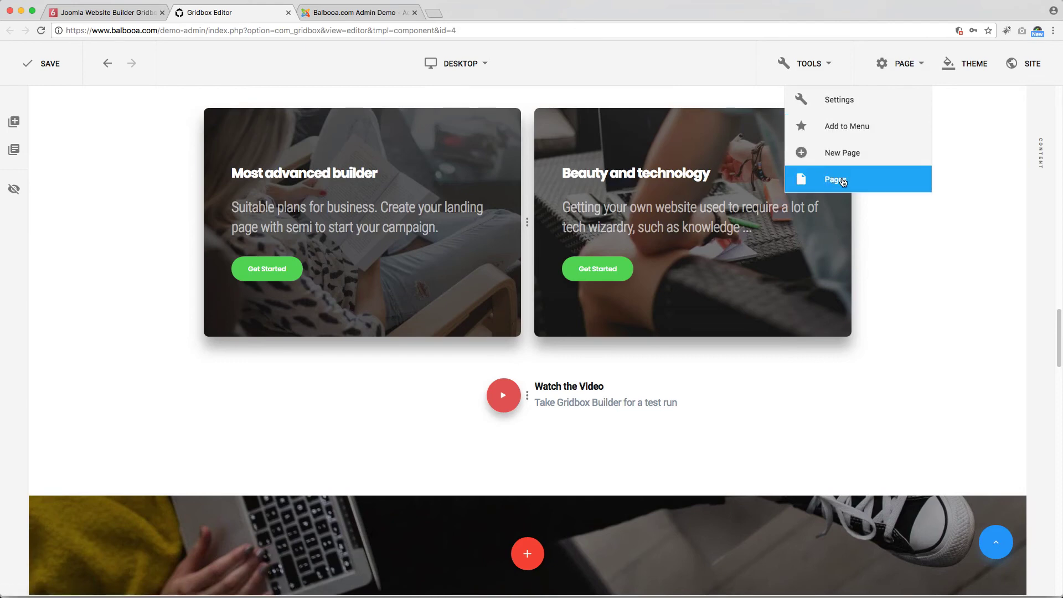
click(977, 66)
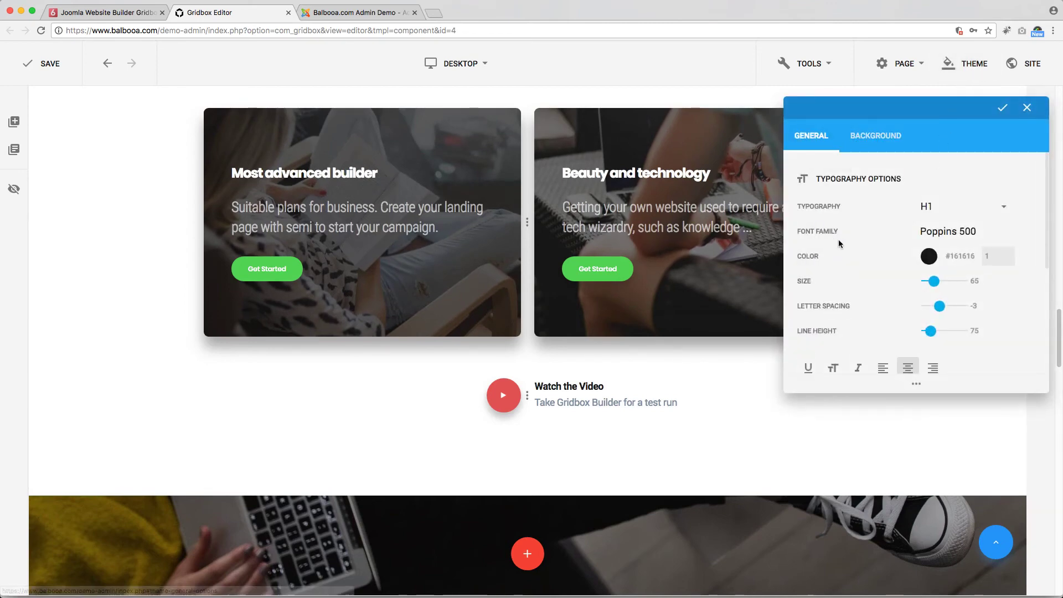
scroll(868, 254, down, 3)
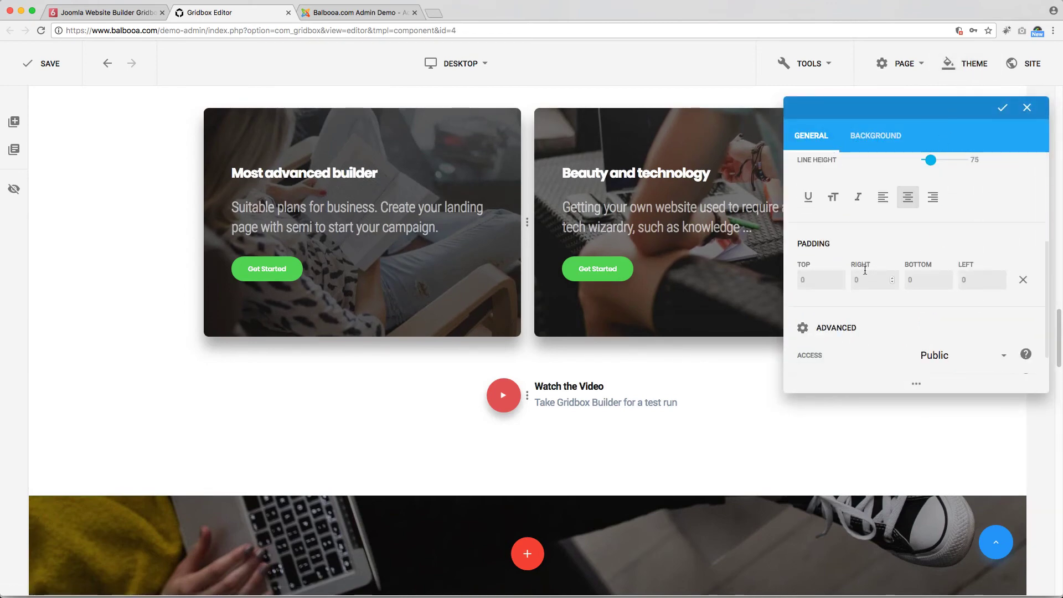
scroll(866, 268, down, 2)
click(1034, 64)
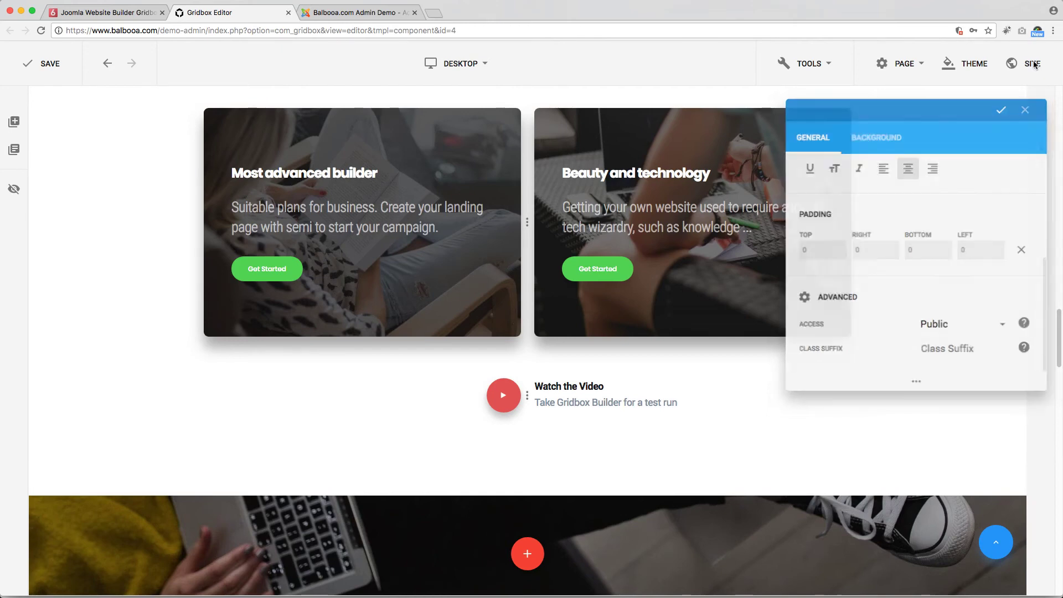
mouse_move(1027, 228)
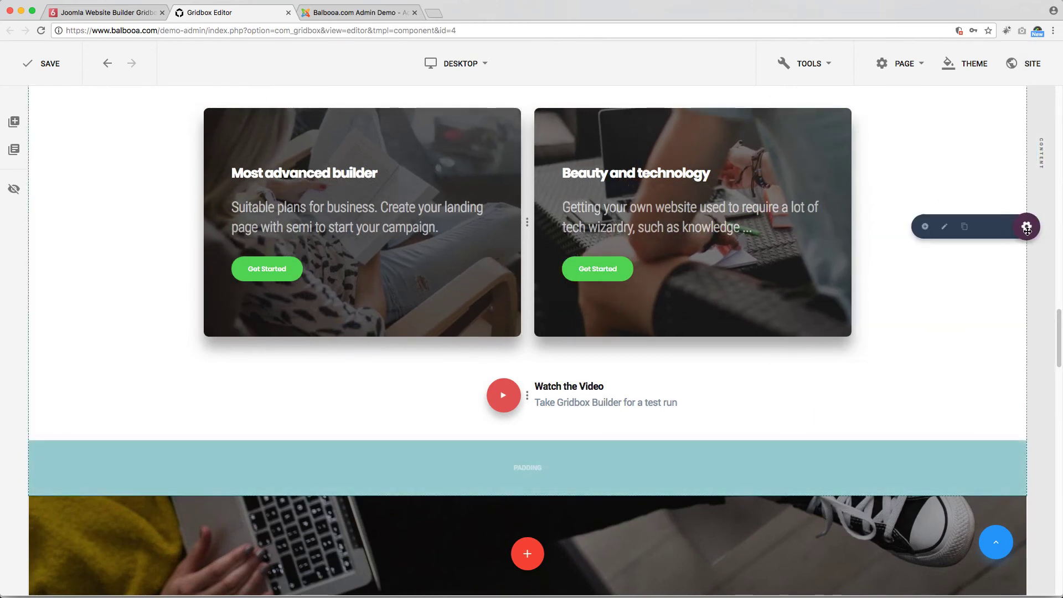
scroll(1027, 222, down, 10)
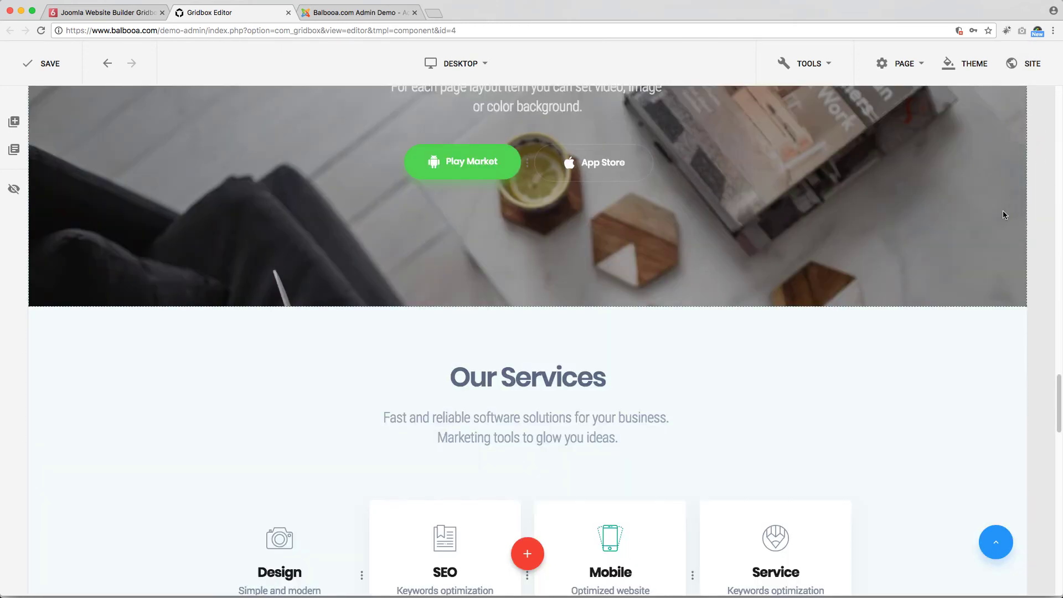
scroll(1004, 215, up, 2)
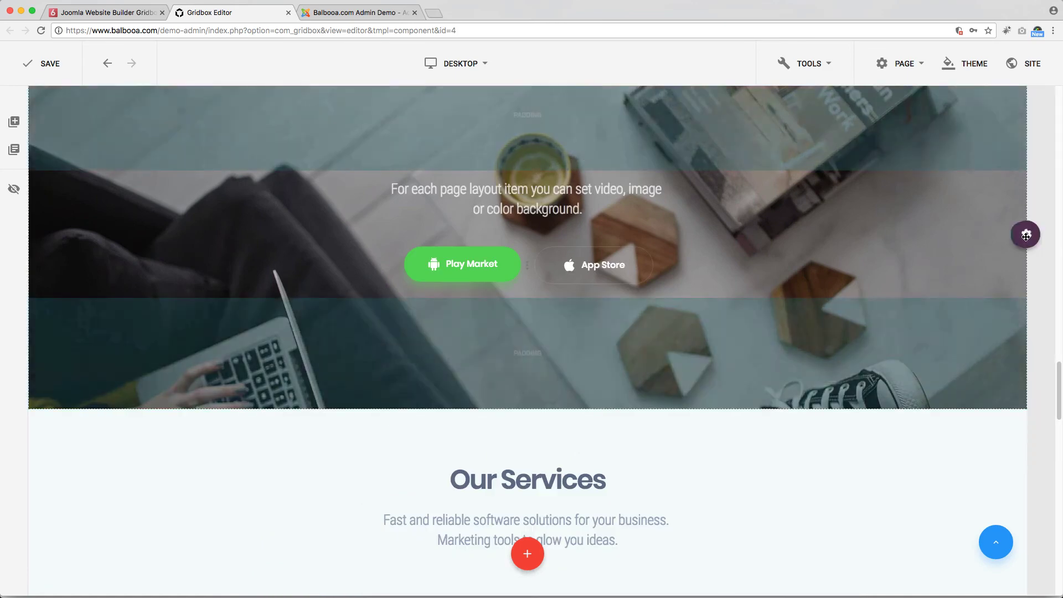
scroll(1013, 235, down, 6)
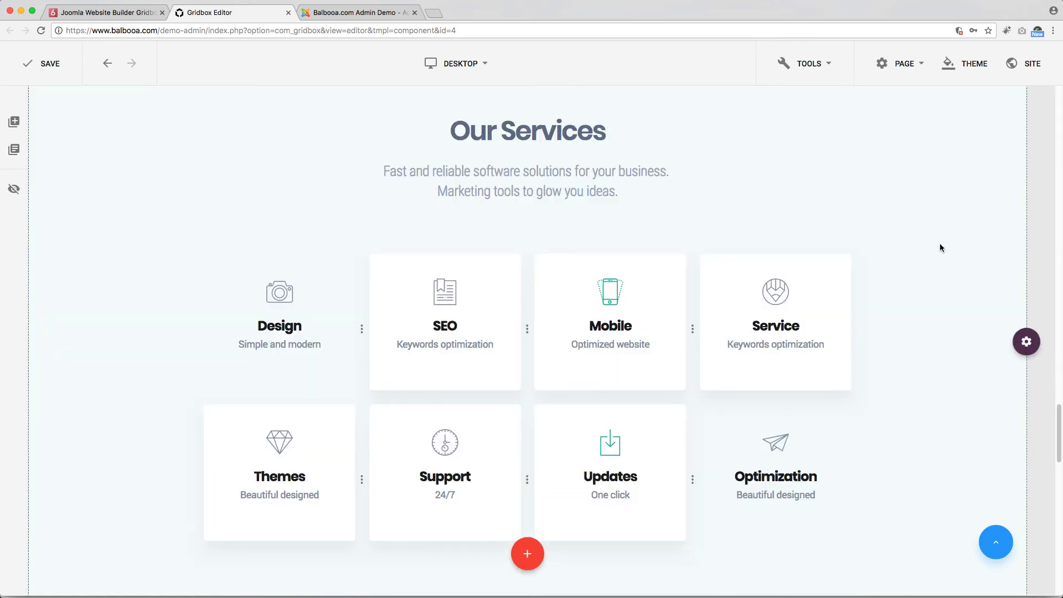
scroll(909, 244, up, 10)
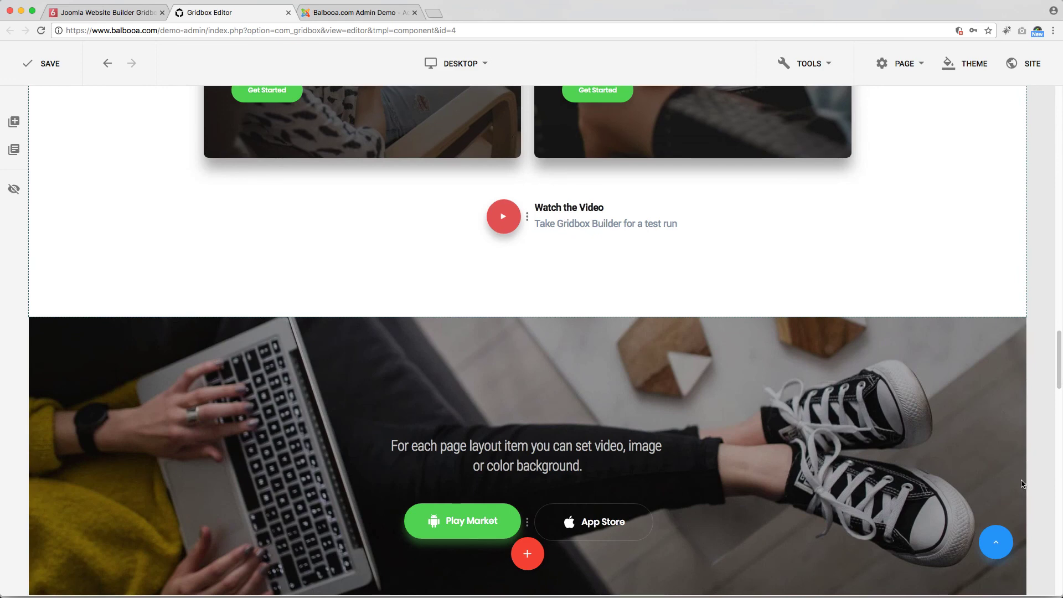
mouse_move(1025, 491)
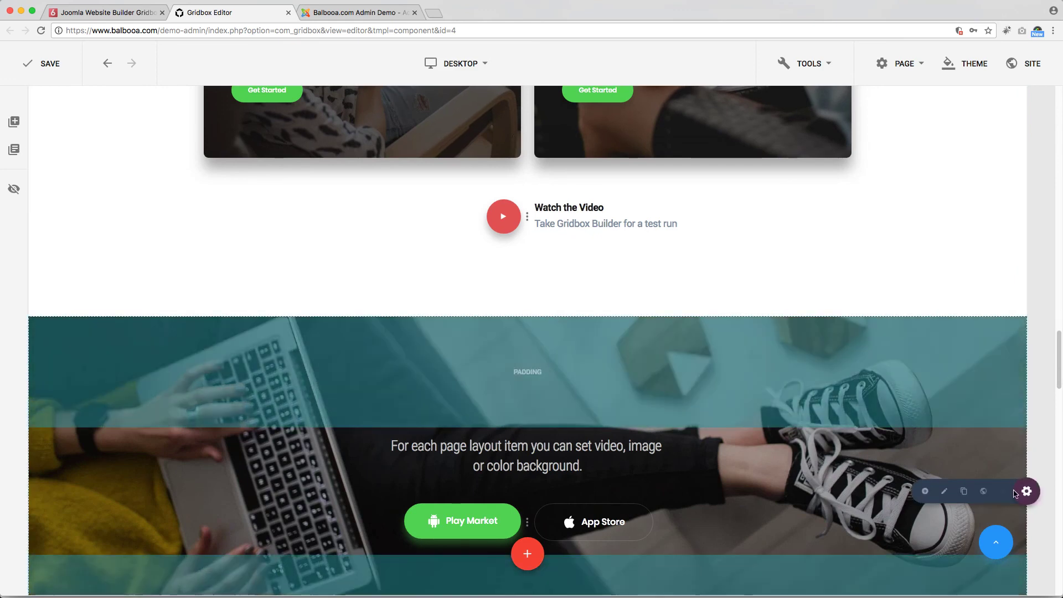
click(945, 492)
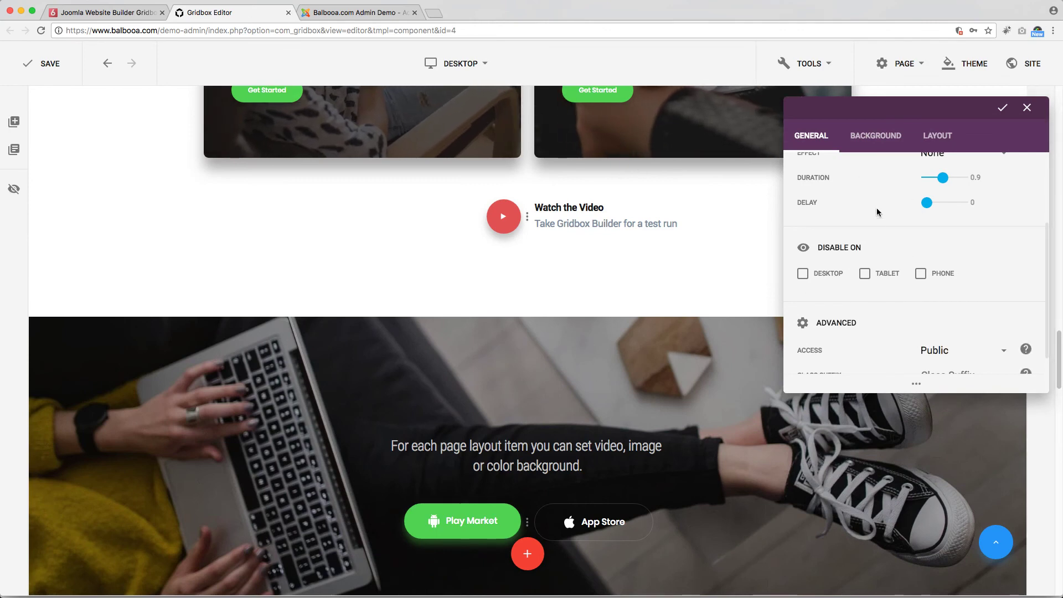
scroll(876, 212, down, 2)
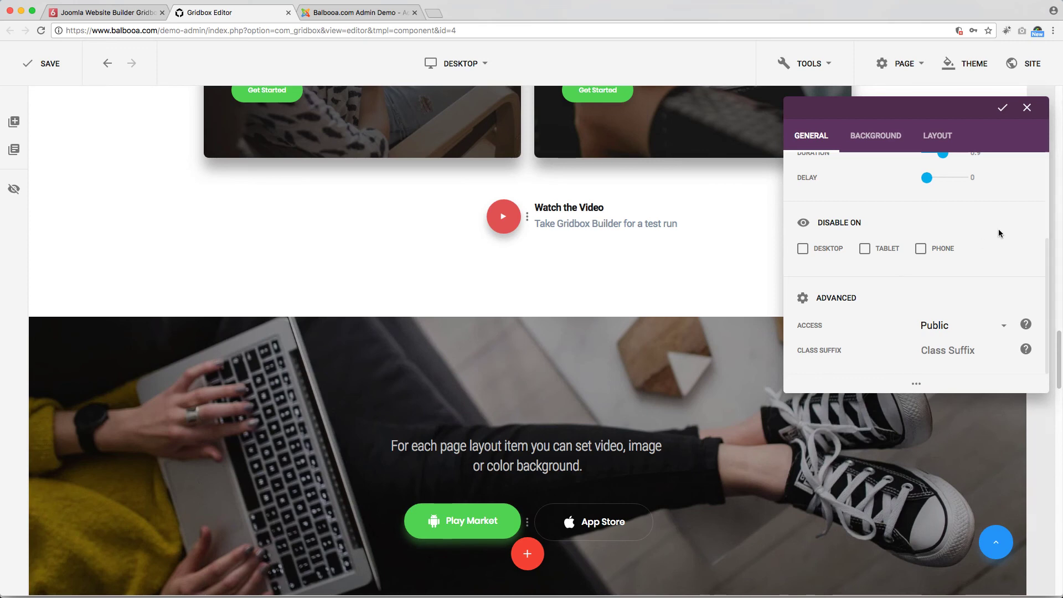
click(1027, 108)
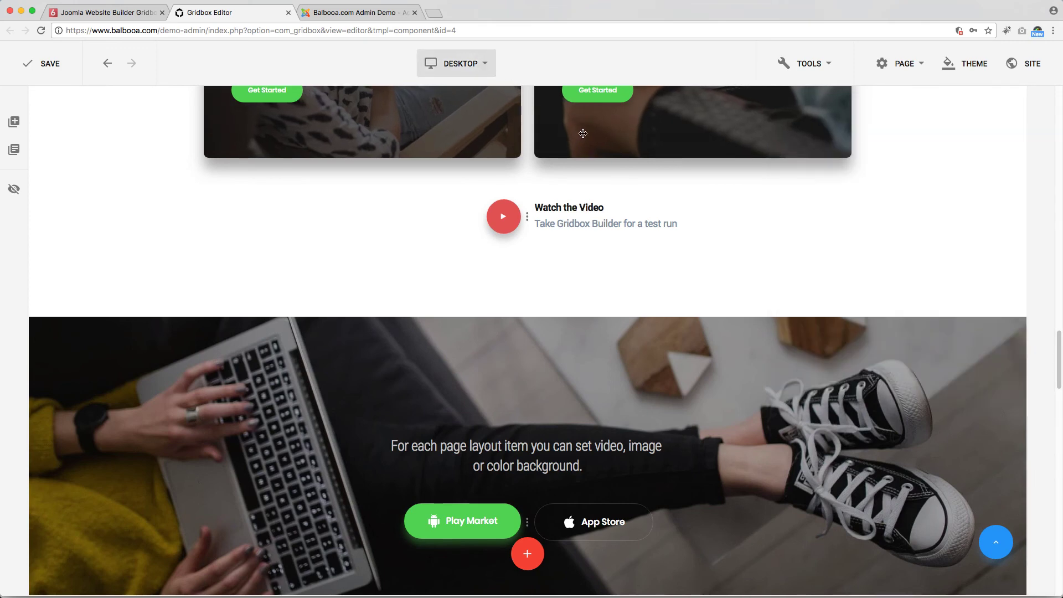
Step: Preview the page at Tablet Landscape, then Tablet Portrait width
scroll(582, 134, up, 4)
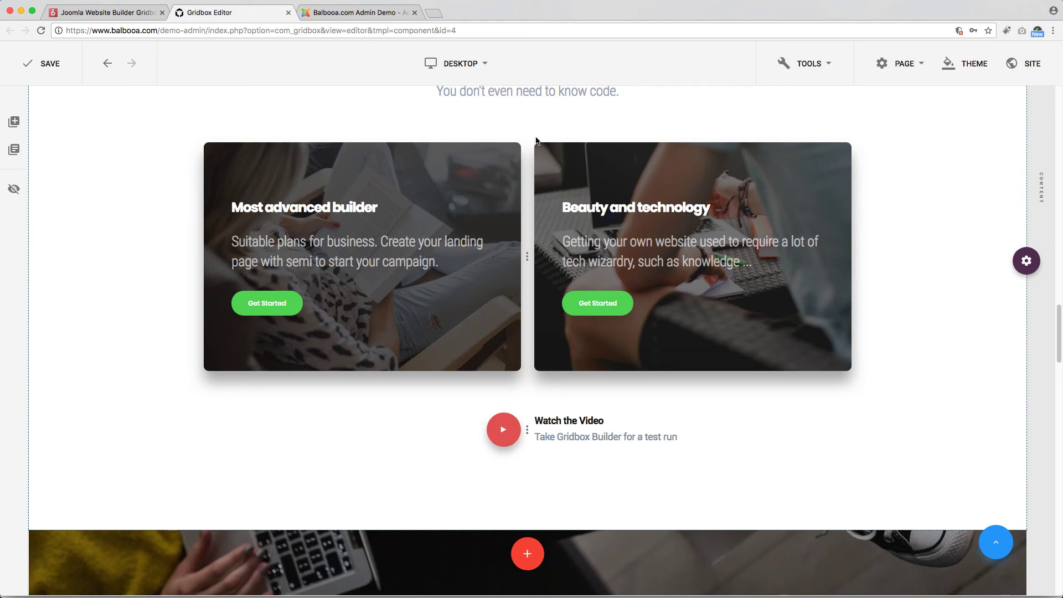
click(486, 65)
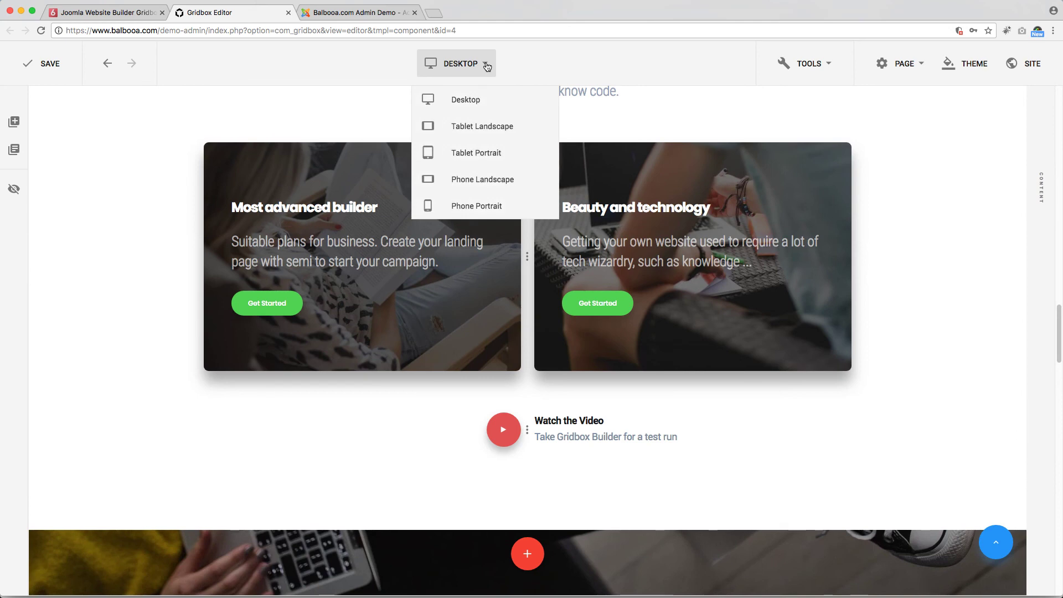
click(435, 124)
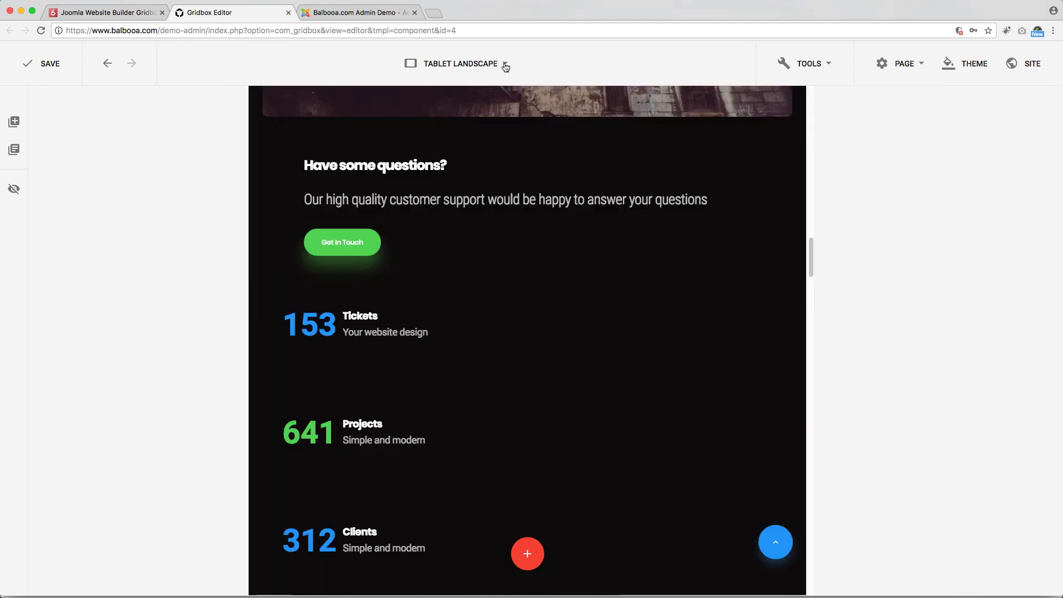
click(505, 64)
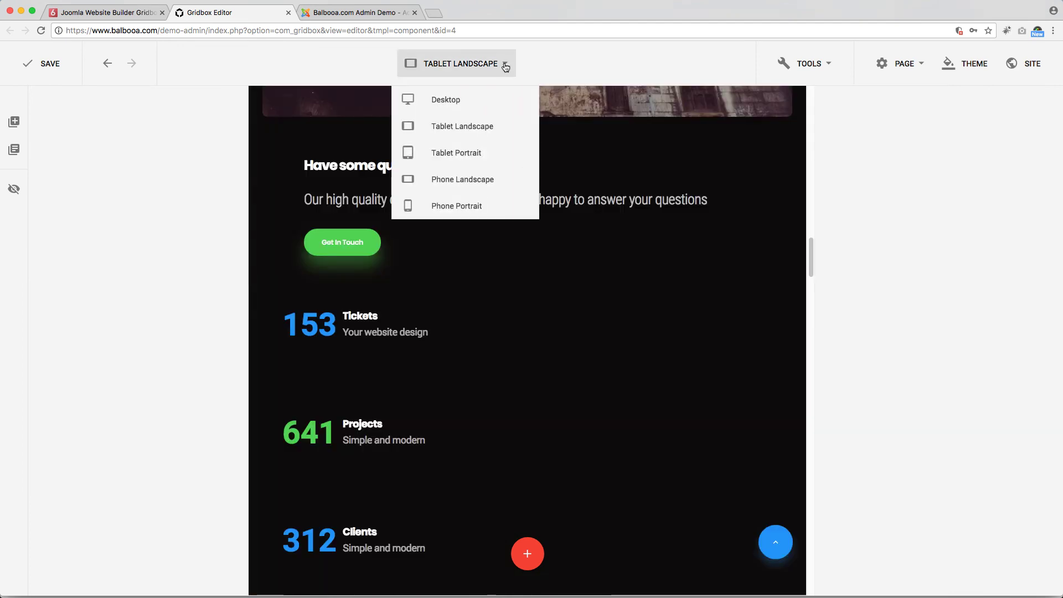
click(468, 153)
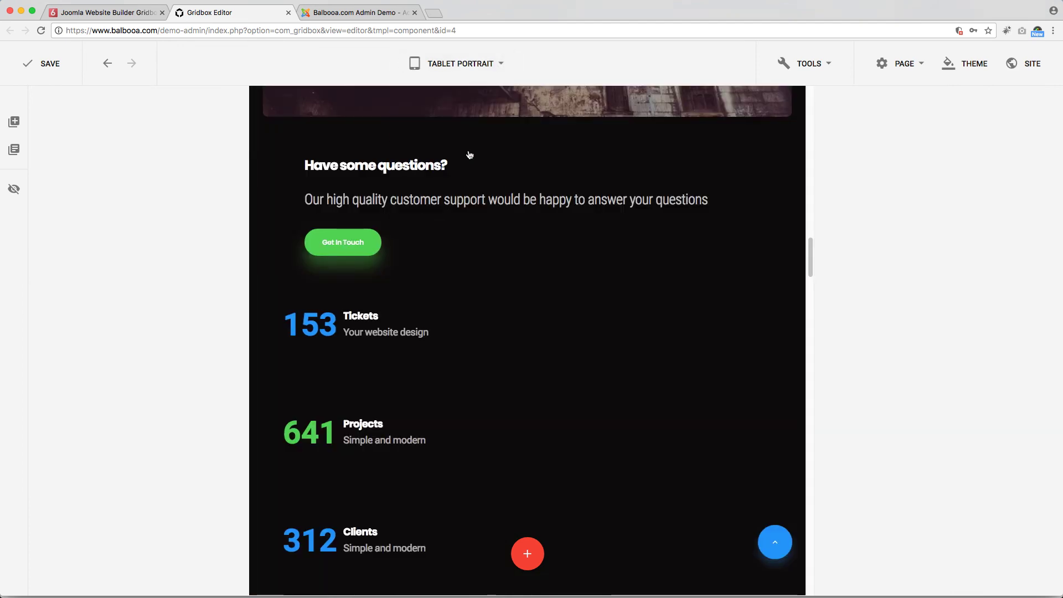
Step: Preview the page at Phone Landscape, then Phone Portrait width, and reopen the device list
click(501, 65)
click(449, 186)
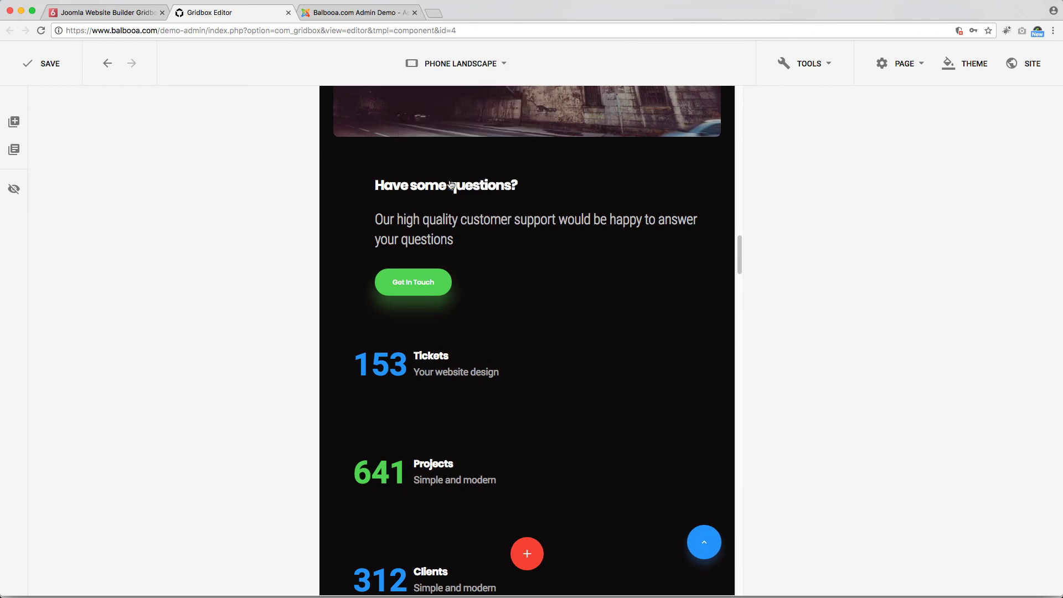
click(508, 69)
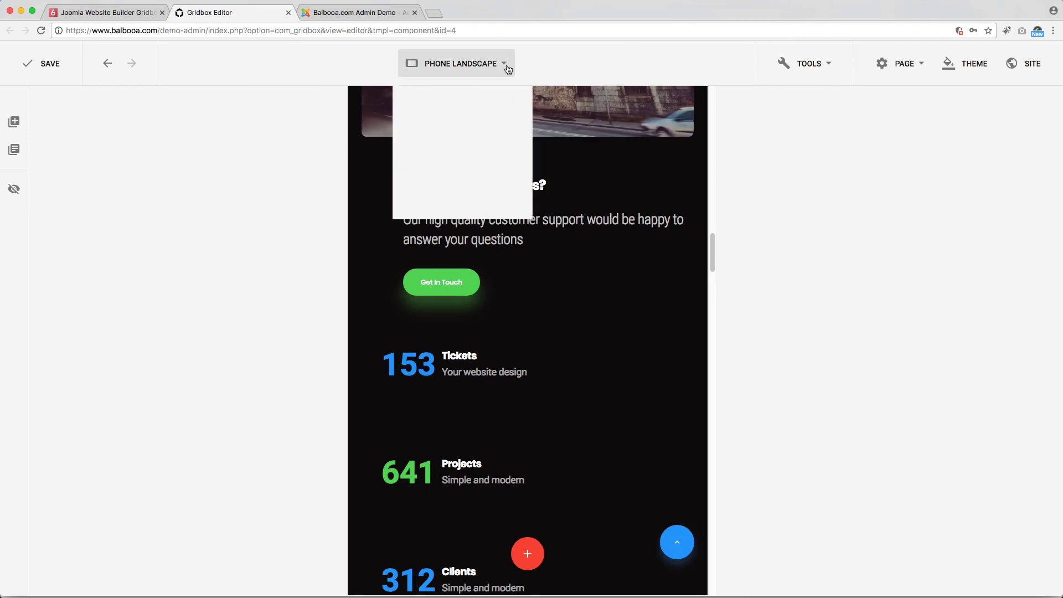
click(448, 209)
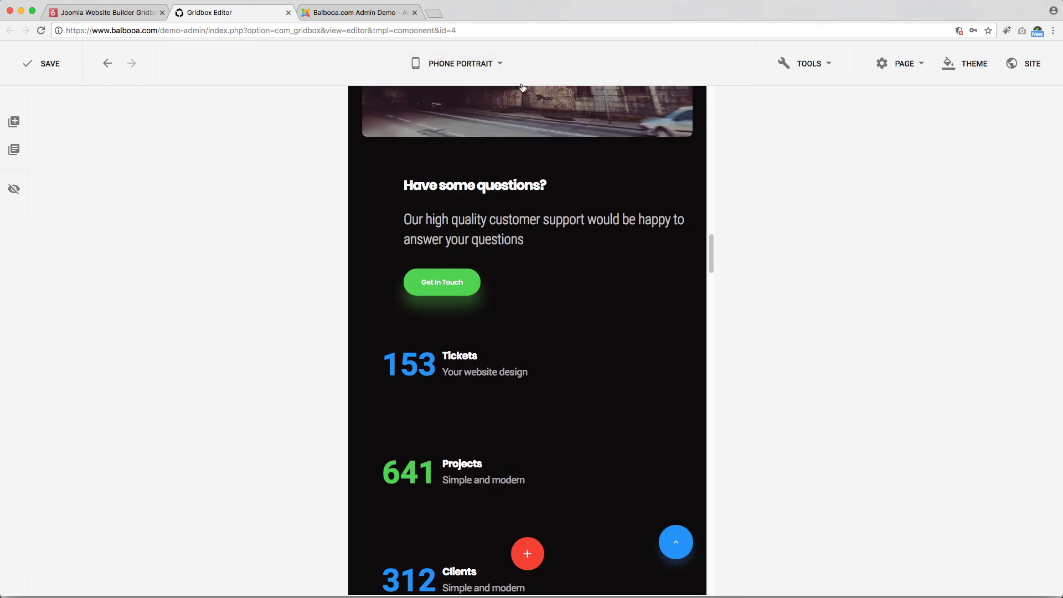
click(503, 65)
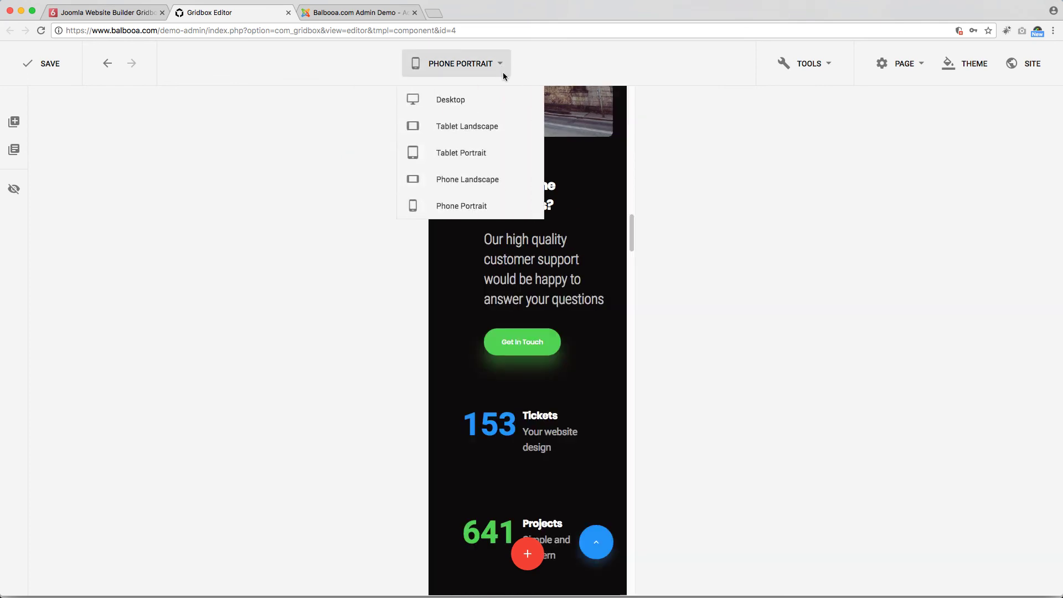
scroll(629, 234, up, 1)
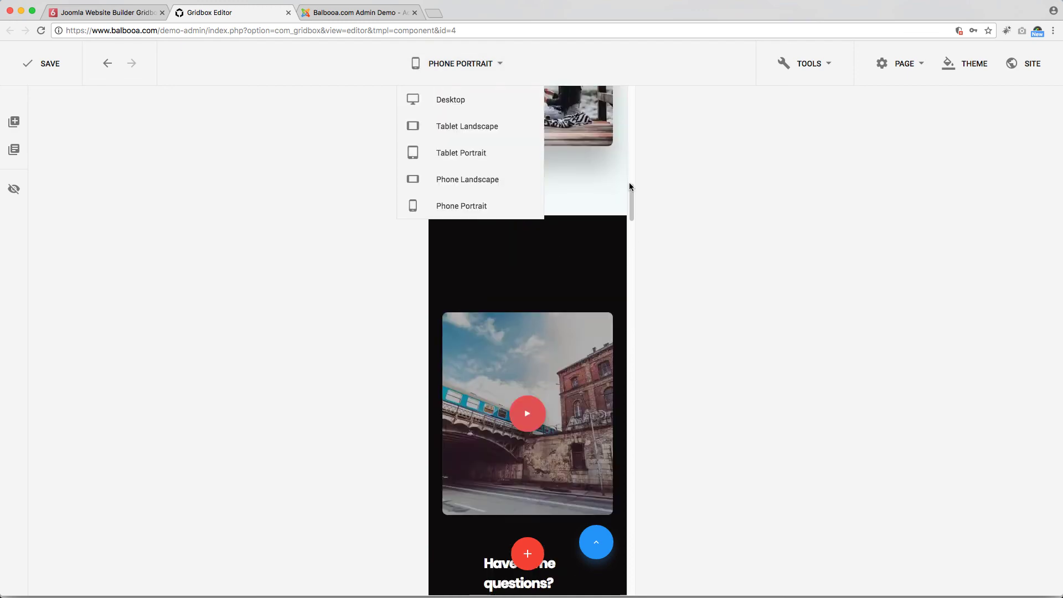
mouse_move(628, 181)
mouse_down()
mouse_move(634, 115)
mouse_move(639, 163)
mouse_up()
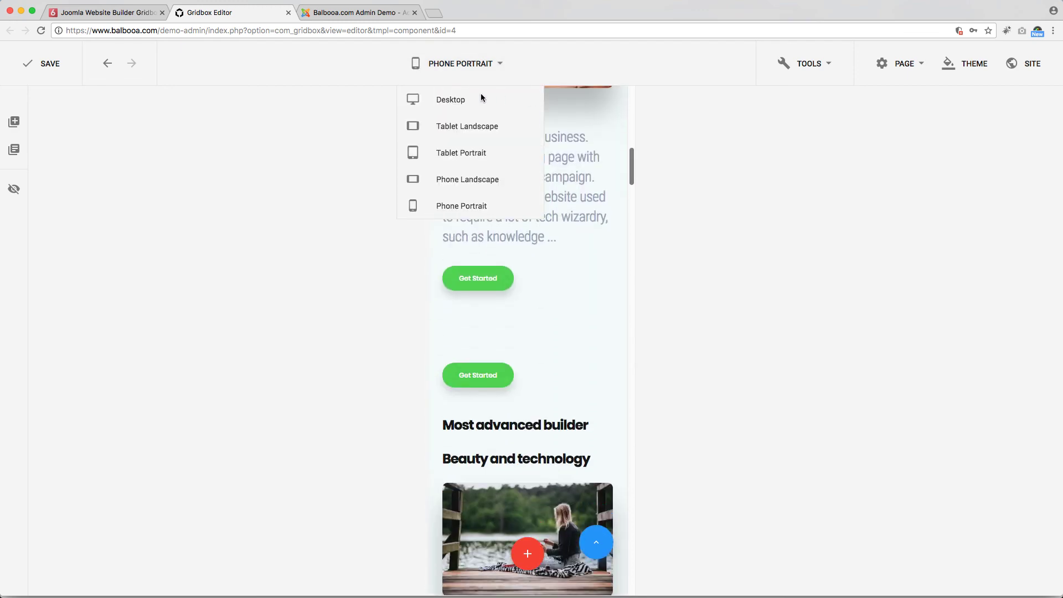
Step: Switch the preview back to Desktop width and scroll up the page
click(448, 101)
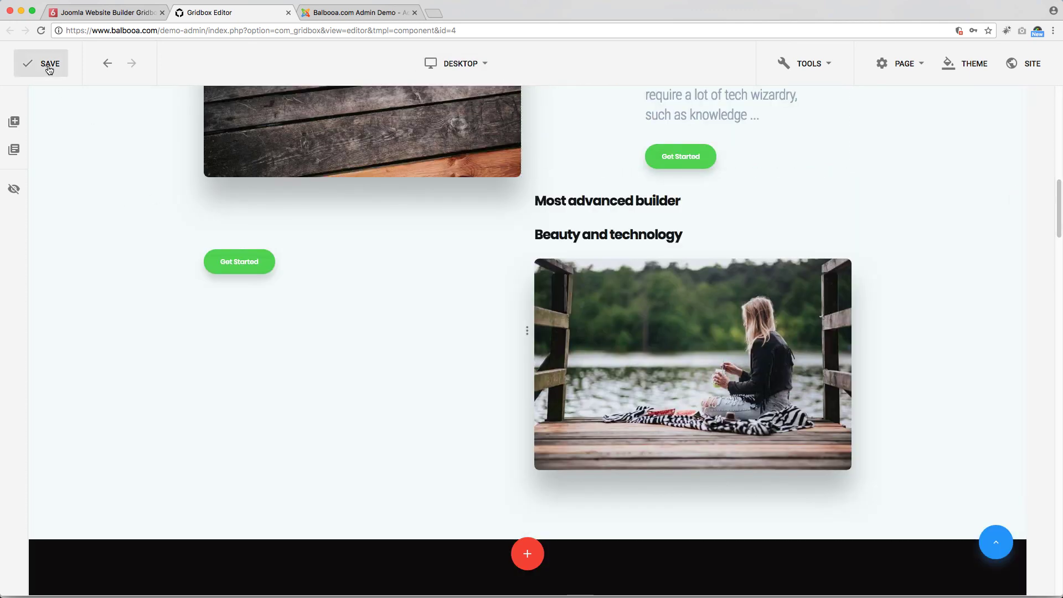
scroll(897, 233, up, 20)
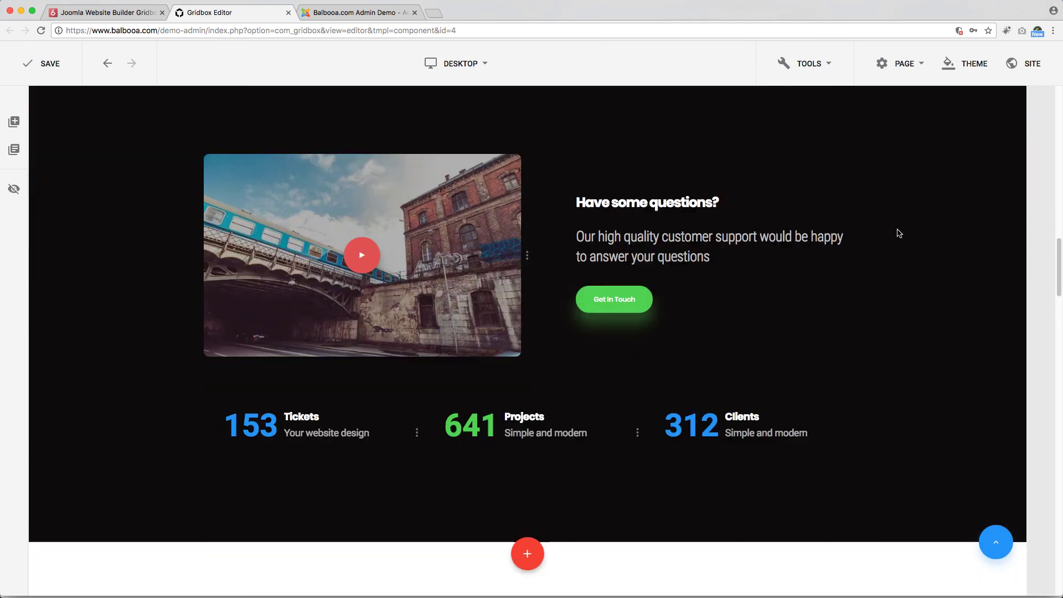